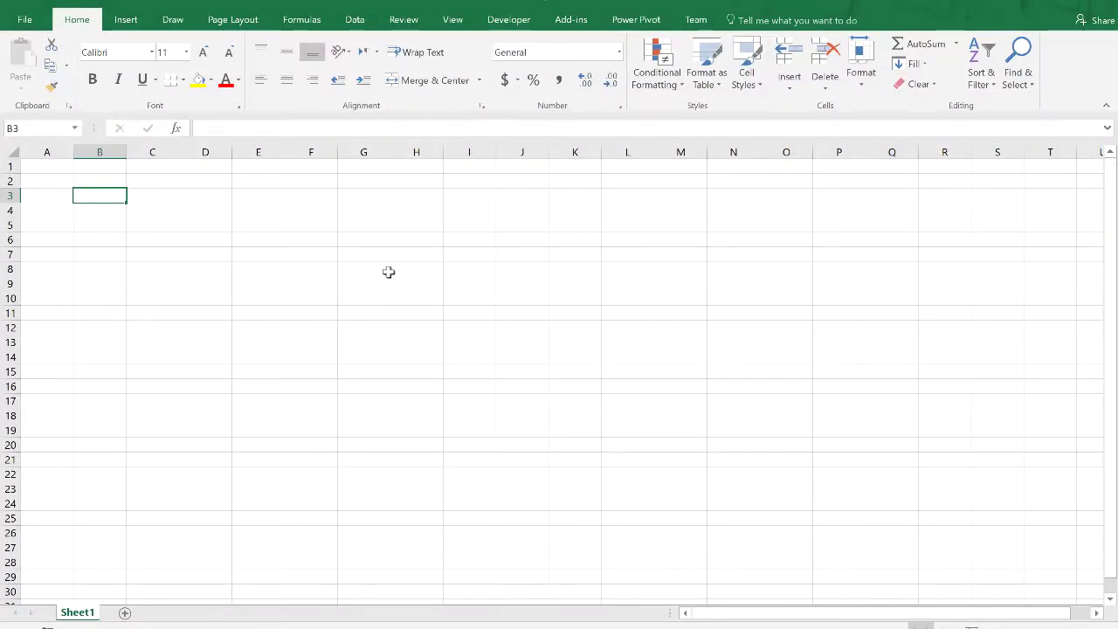
Enter the number 1234 in cell B2
{"action": "left_click", "coordinate": [97, 181]}
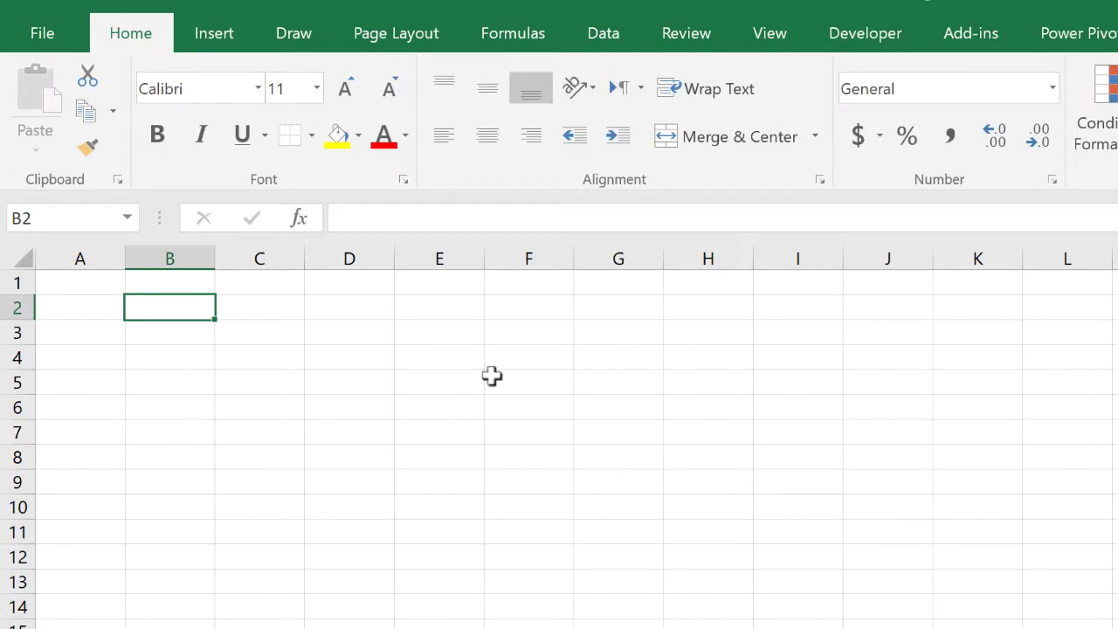
{"action": "type", "text": "1234"}
{"action": "key", "text": "Return"}
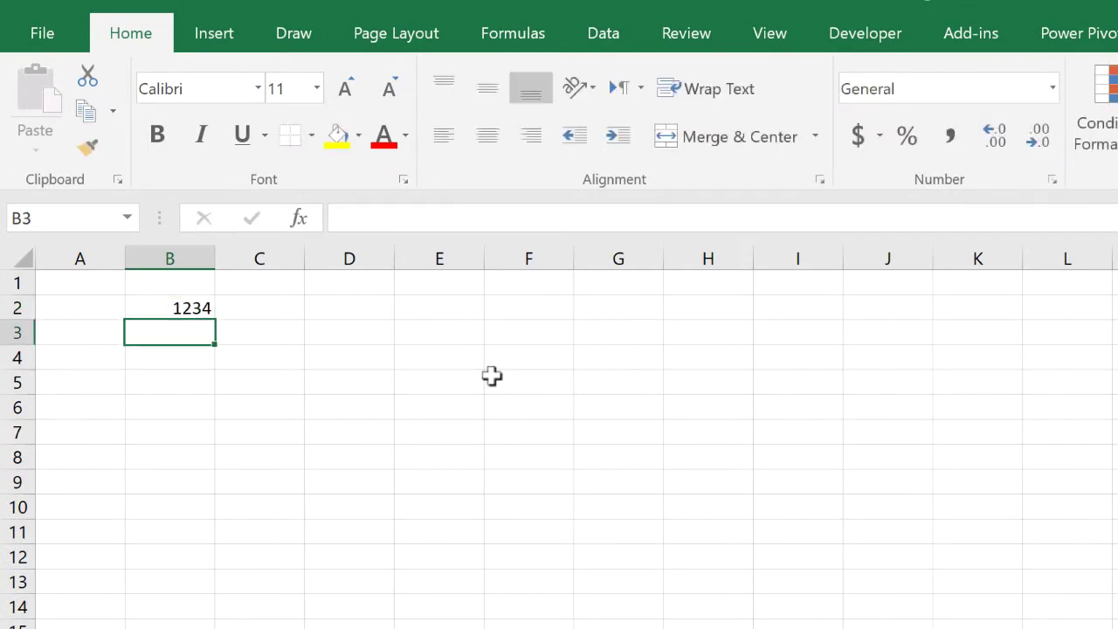
Look through the number formats available for cell B2 without applying one
{"action": "key", "text": "Right"}
{"action": "key", "text": "Up"}
{"action": "key", "text": "Right"}
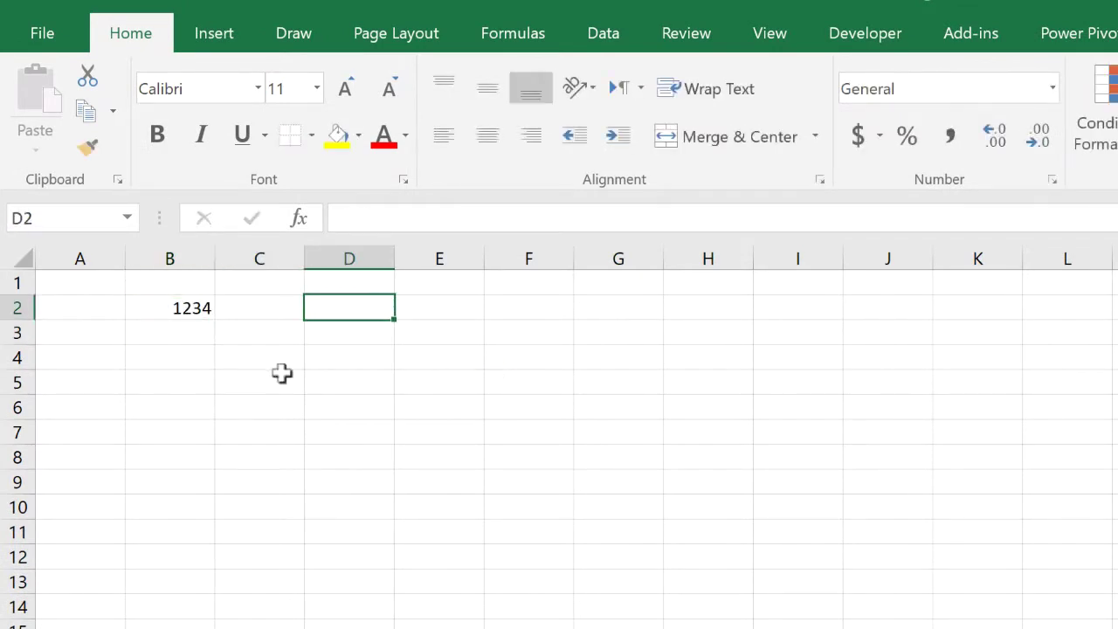
{"action": "left_click", "coordinate": [179, 315]}
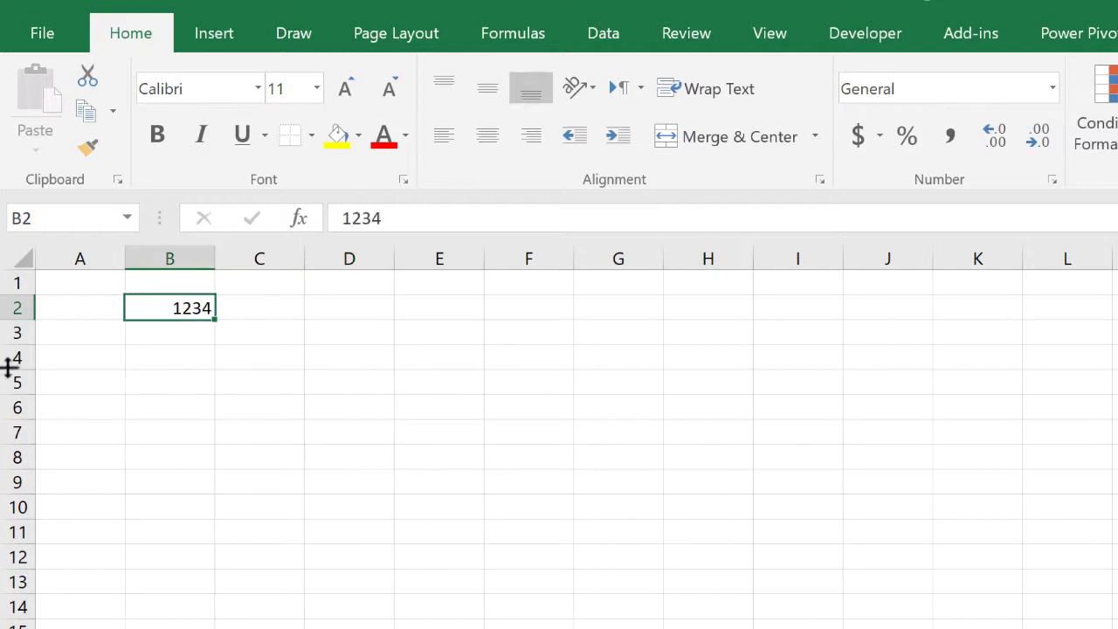
{"action": "left_click", "coordinate": [1054, 88]}
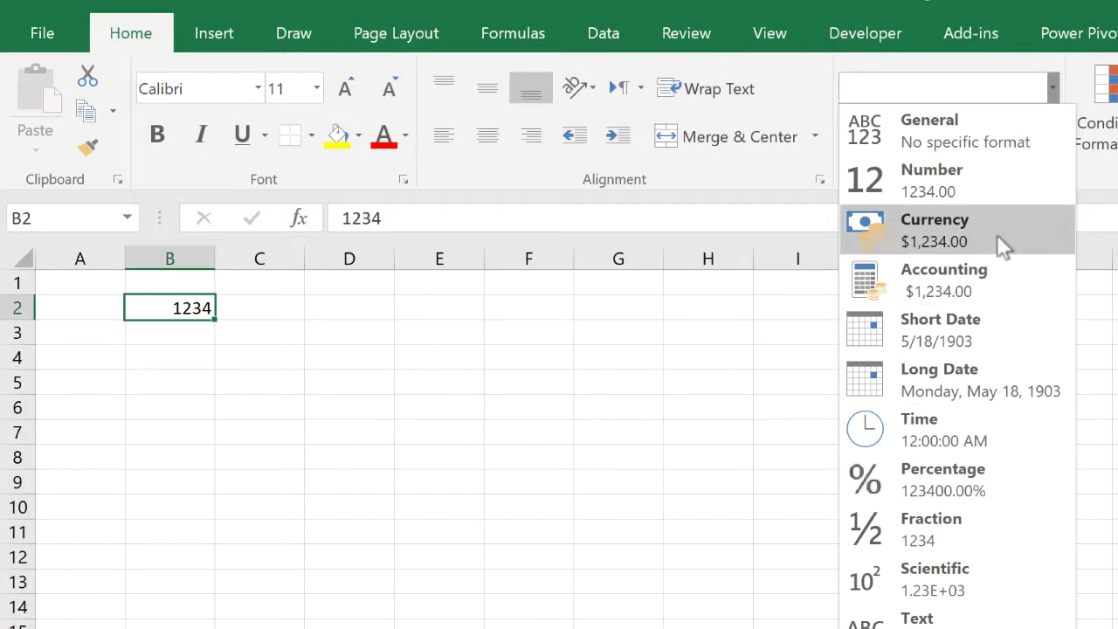
{"action": "left_click", "coordinate": [499, 316]}
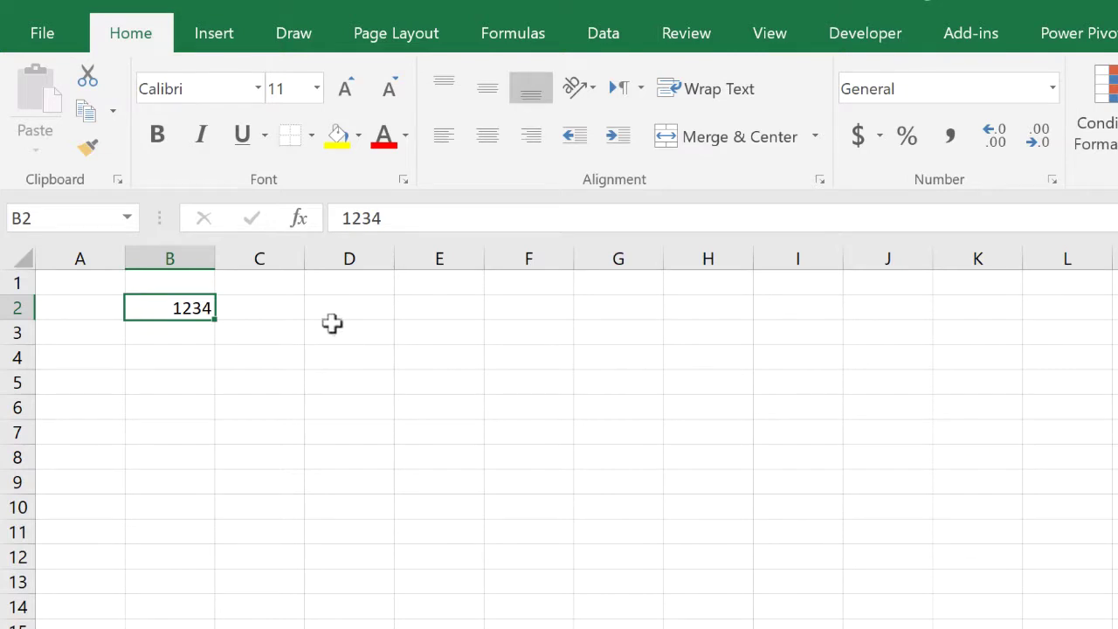
Narrow column C and widen column D to more than twice its width, keeping cell D2 selected
{"action": "left_click", "coordinate": [360, 306]}
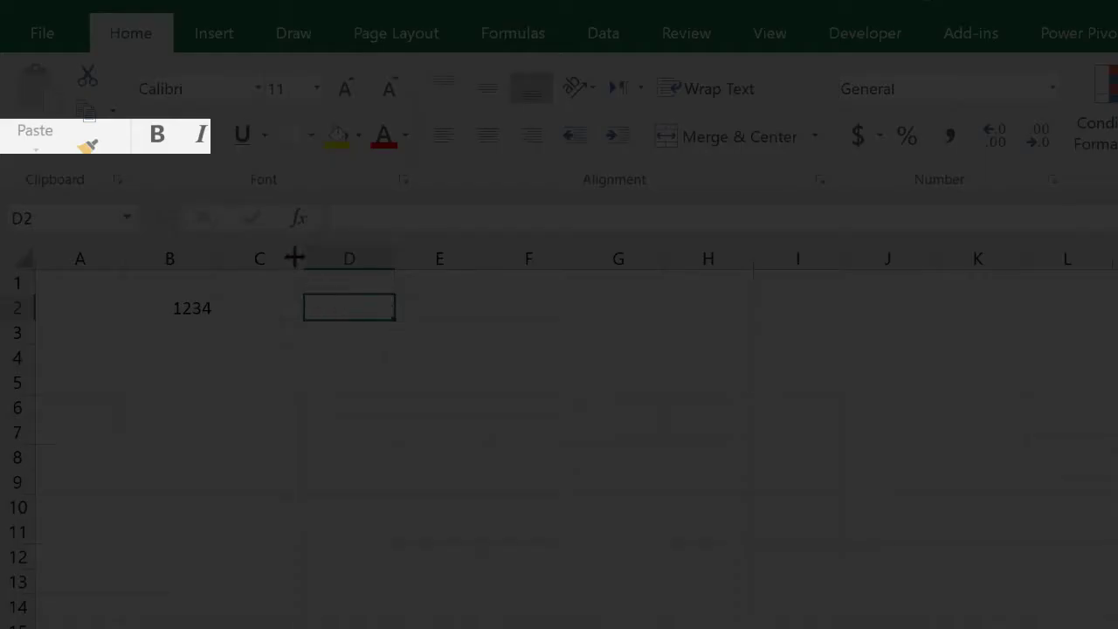
{"action": "left_click_drag", "start_coordinate": [292, 259], "coordinate": [262, 269]}
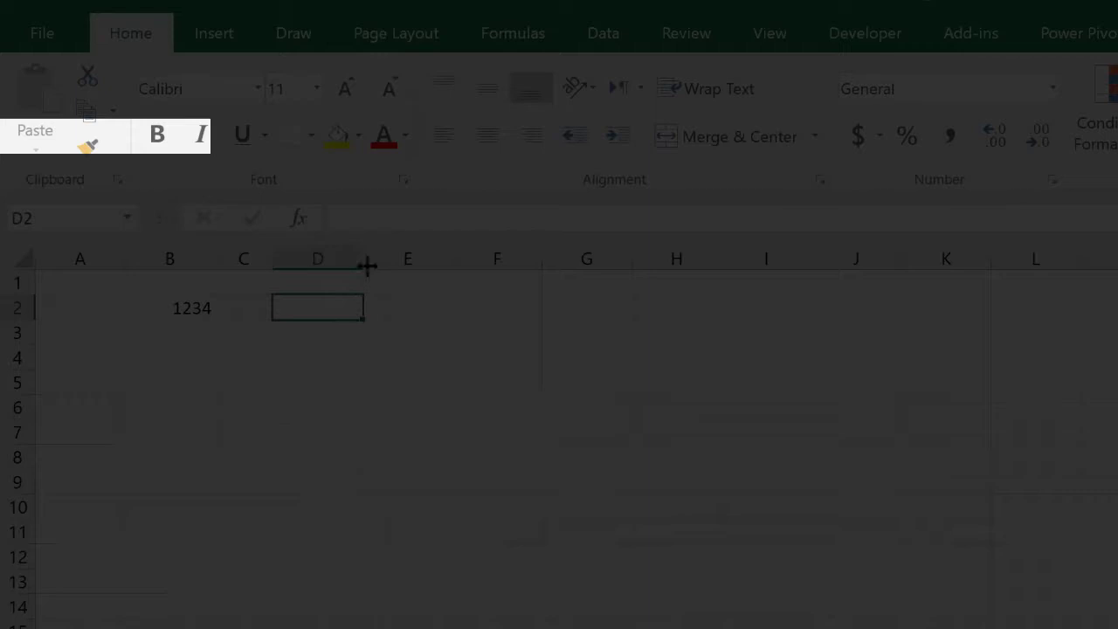
{"action": "left_click_drag", "start_coordinate": [366, 264], "coordinate": [507, 266]}
Enter the formula =TEXT(B2,"$#,##0.00") in cell D2 to convert the number to currency-formatted text
{"action": "type", "text": "="}
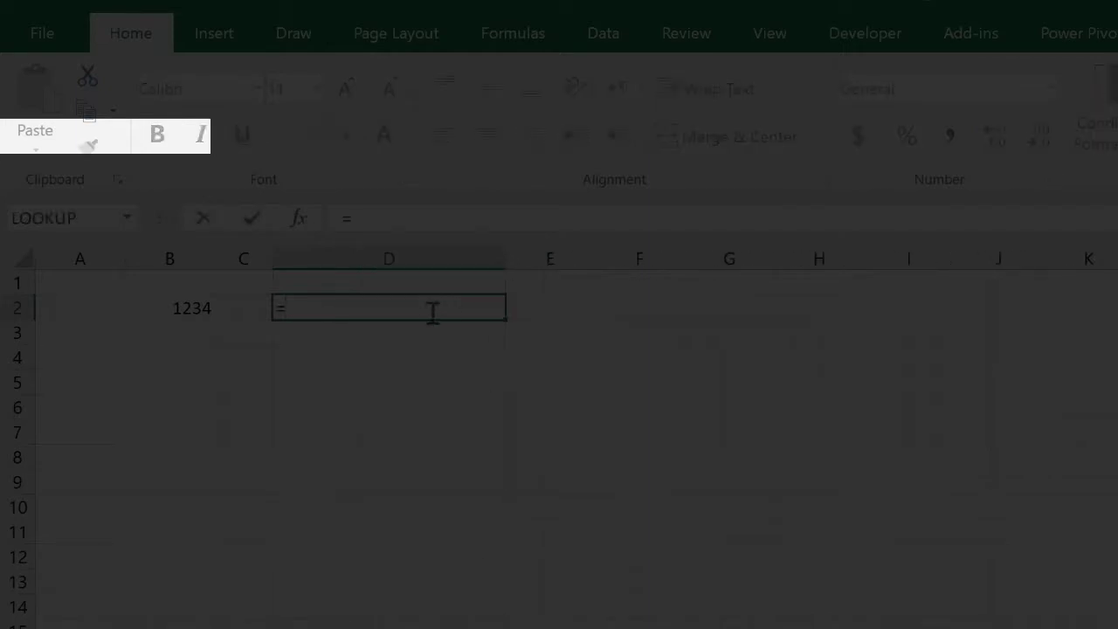
{"action": "type", "text": "te"}
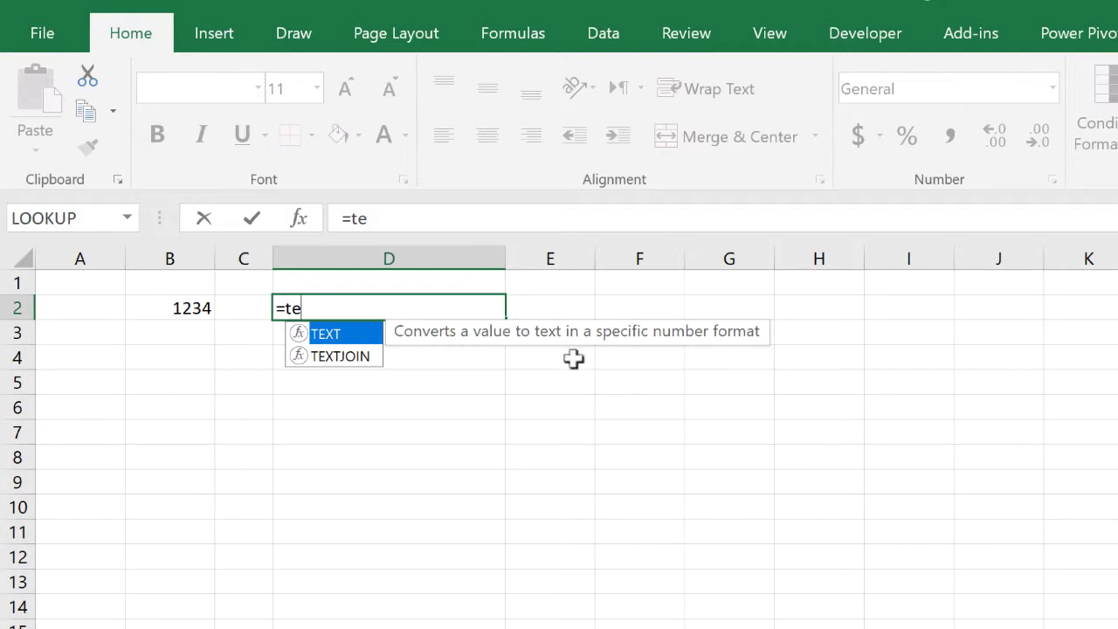
{"action": "key", "text": "Tab"}
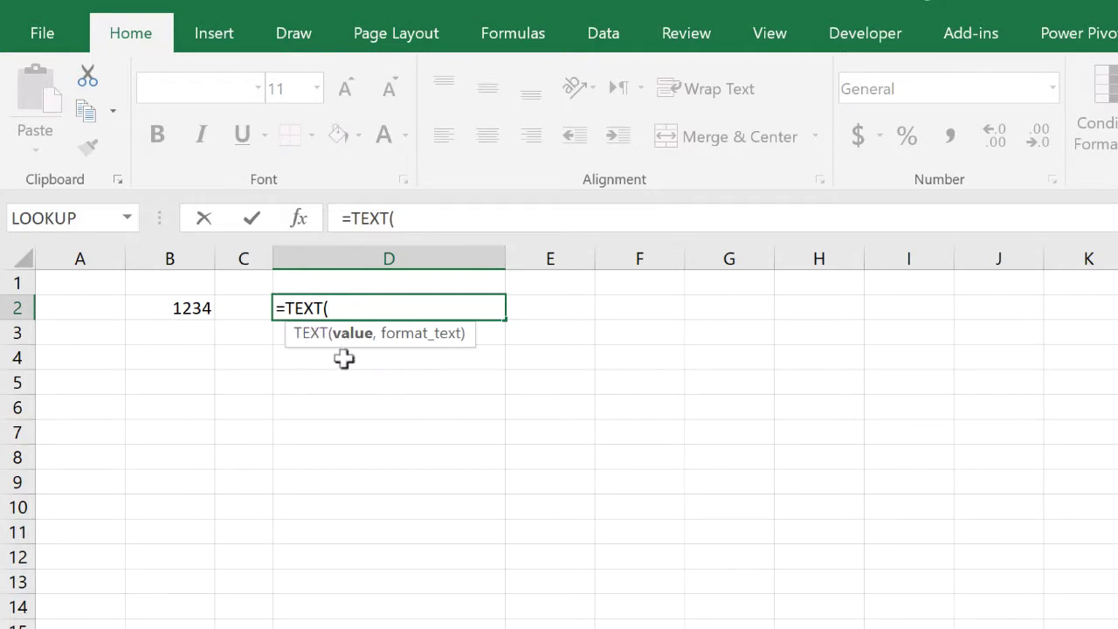
{"action": "left_click", "coordinate": [165, 308]}
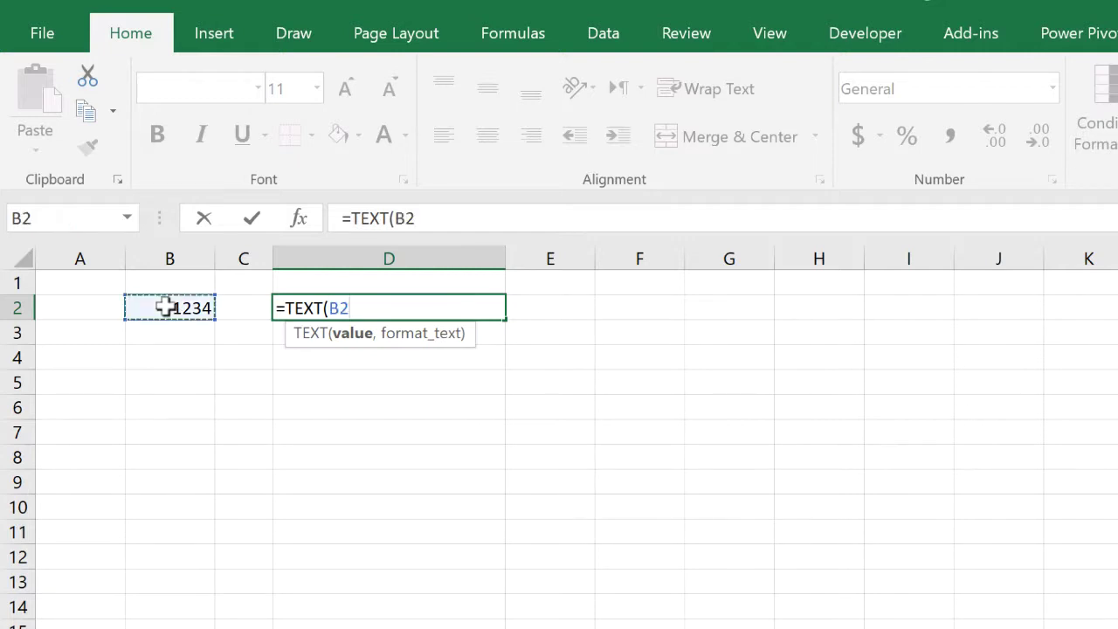
{"action": "type", "text": ","}
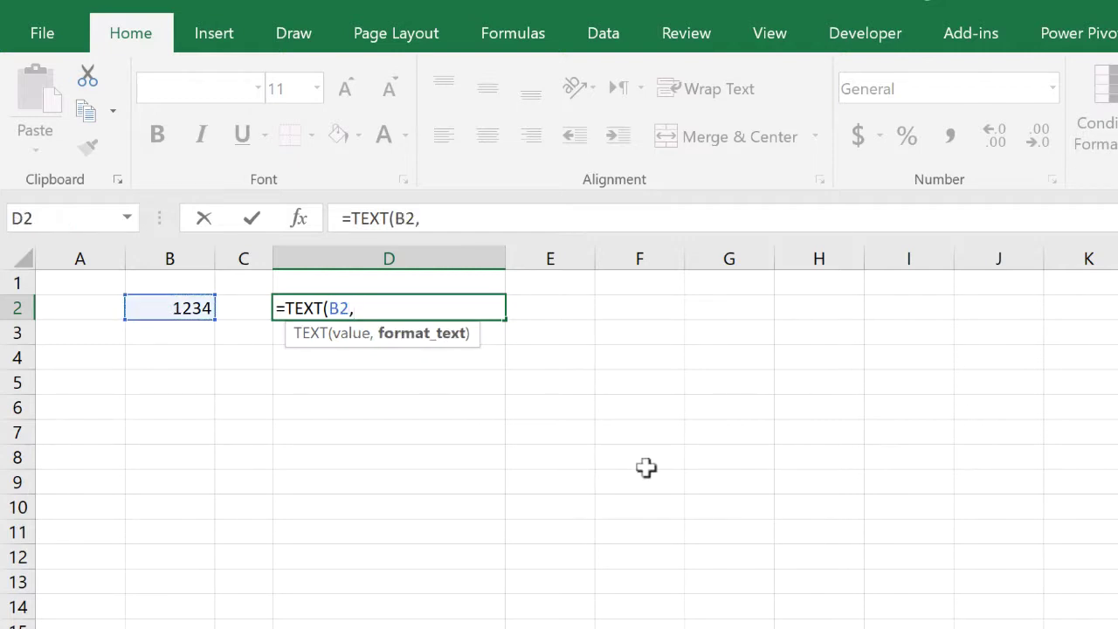
{"action": "type", "text": "\""}
{"action": "type", "text": "$"}
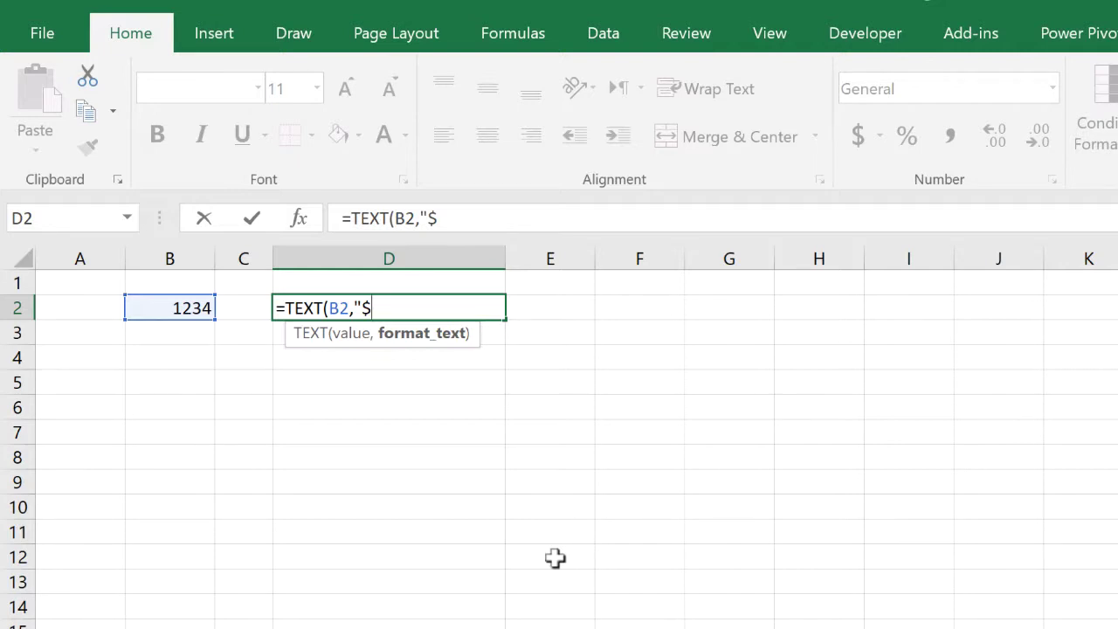
{"action": "type", "text": "#"}
{"action": "type", "text": ",##"}
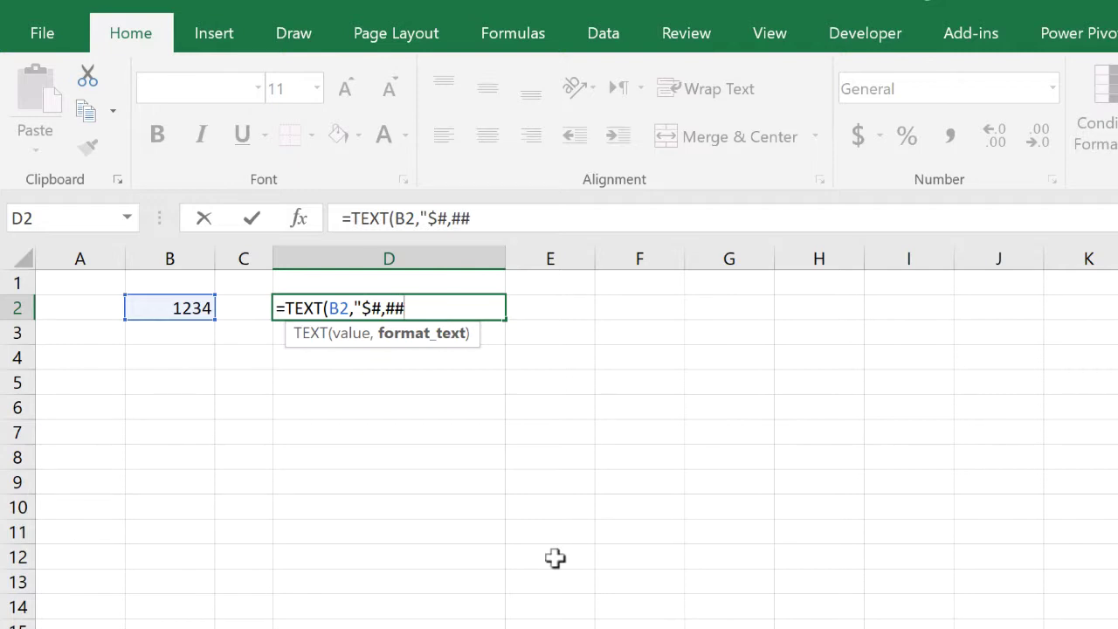
{"action": "type", "text": "0"}
{"action": "type", "text": ".00\""}
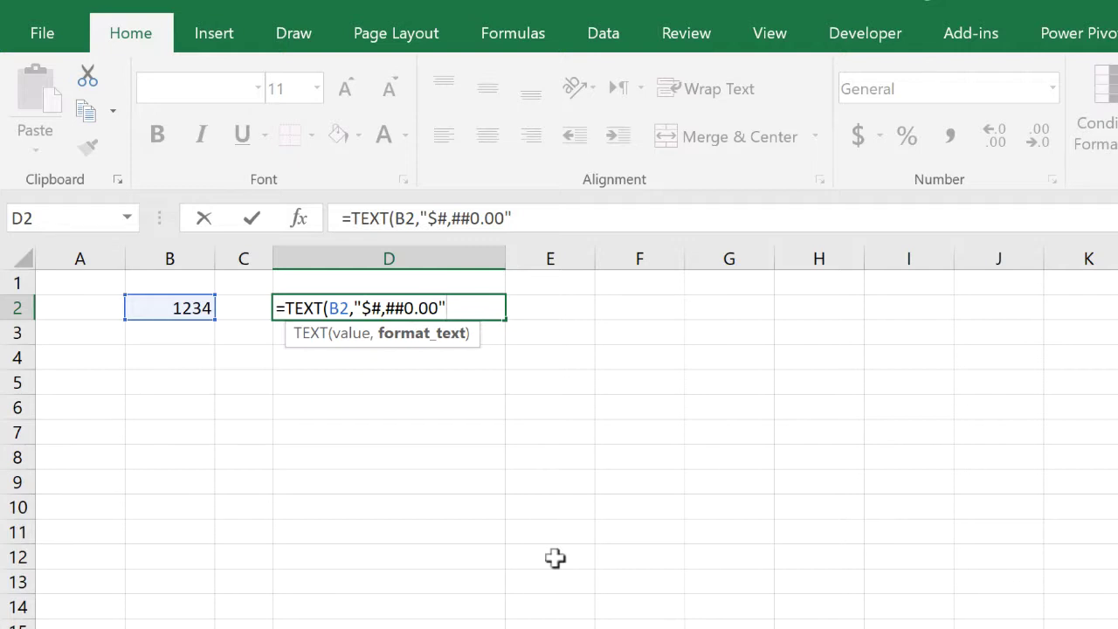
{"action": "type", "text": ")"}
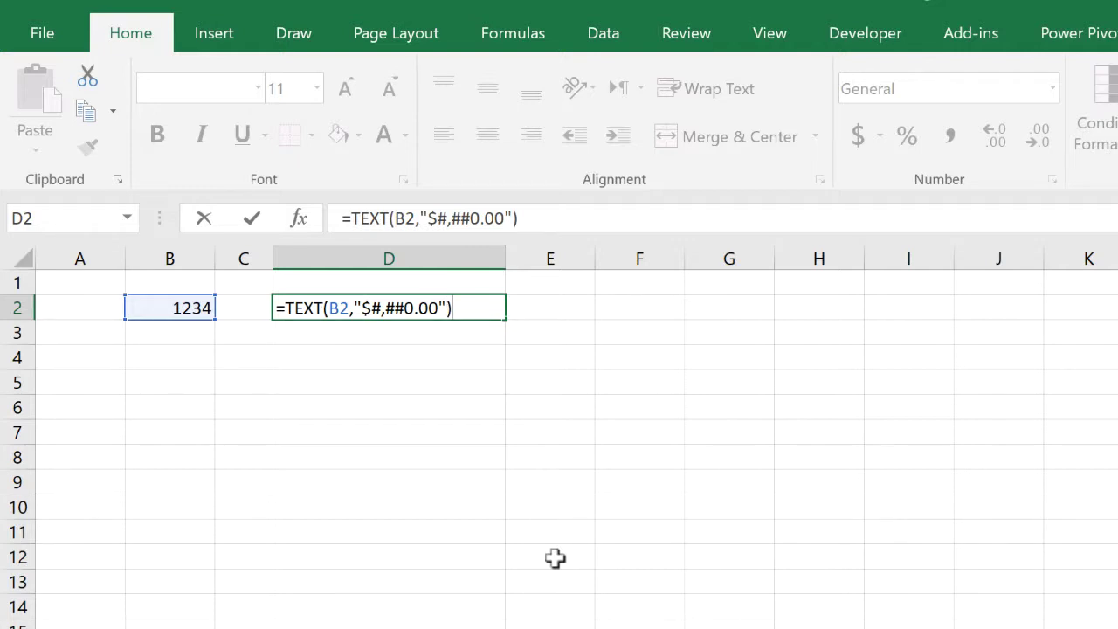
{"action": "key", "text": "Return"}
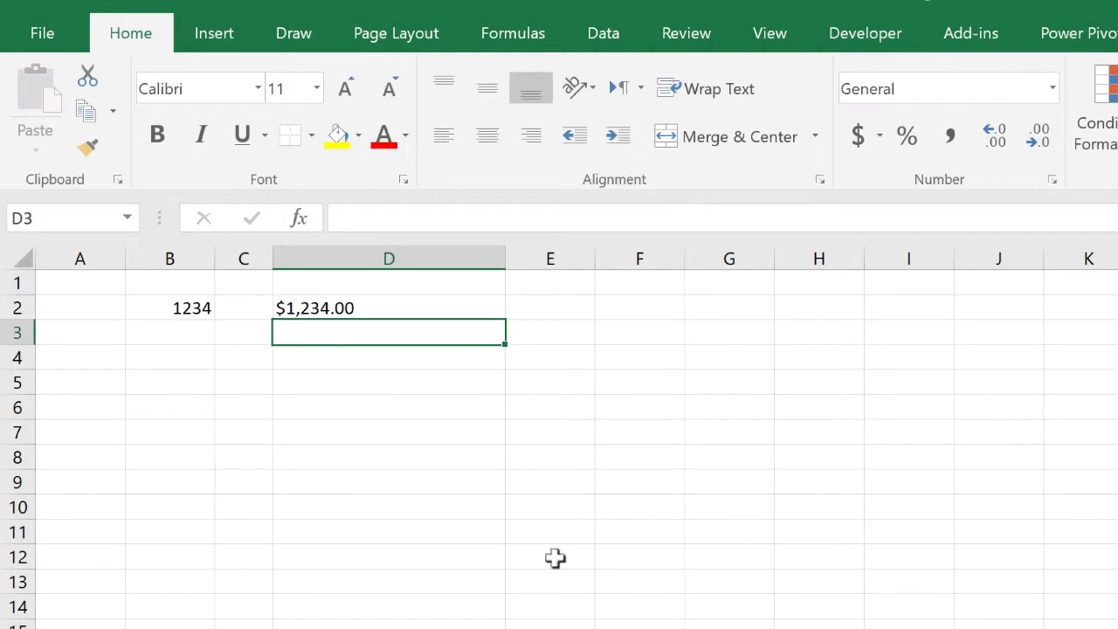
Try the Short Date number format on cell D2 and set it back to General
{"action": "left_click", "coordinate": [385, 306]}
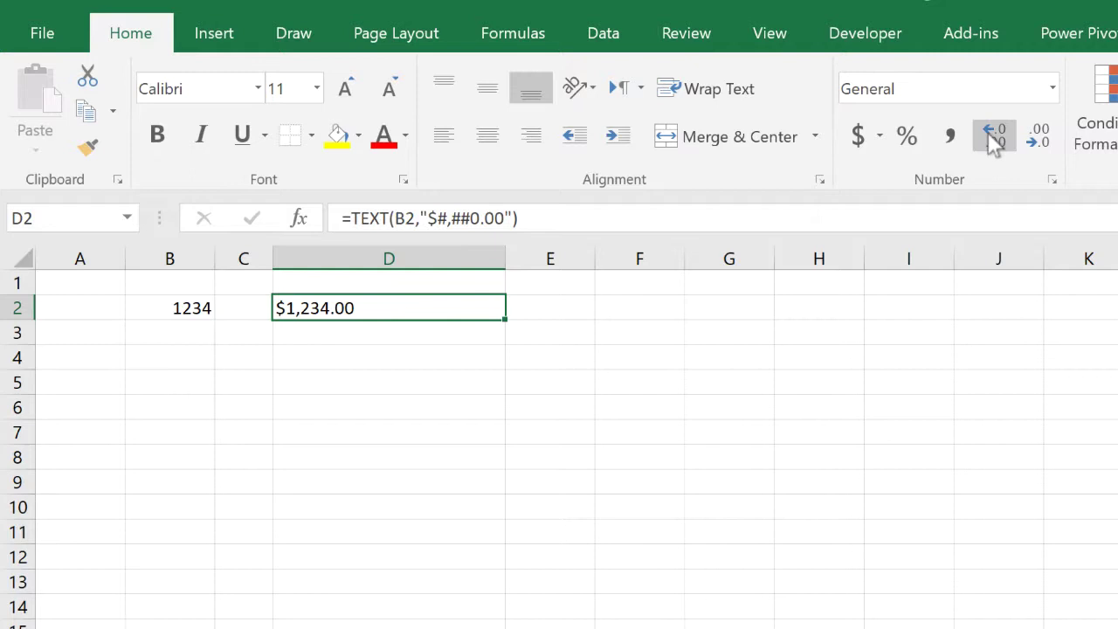
{"action": "left_click", "coordinate": [1053, 88]}
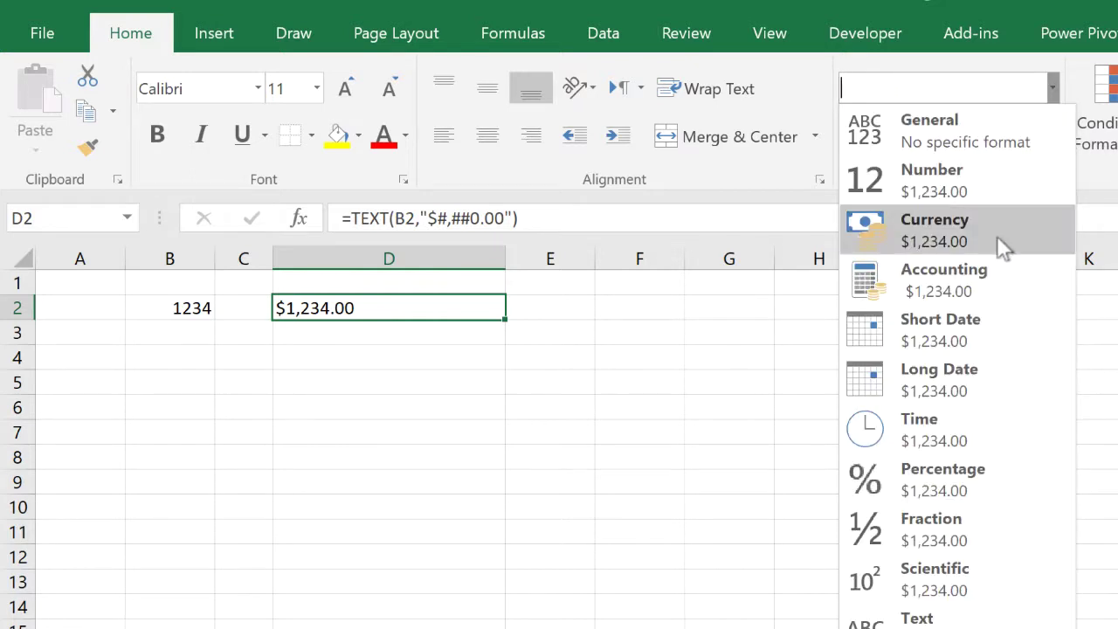
{"action": "left_click", "coordinate": [955, 325]}
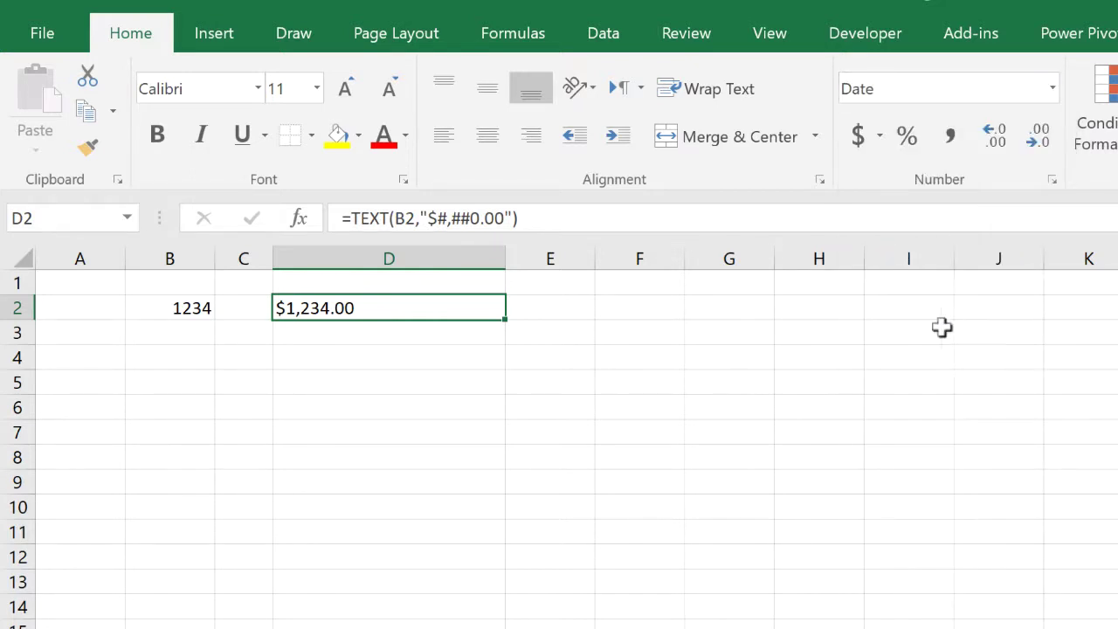
{"action": "left_click", "coordinate": [1054, 89]}
{"action": "left_click", "coordinate": [1004, 124]}
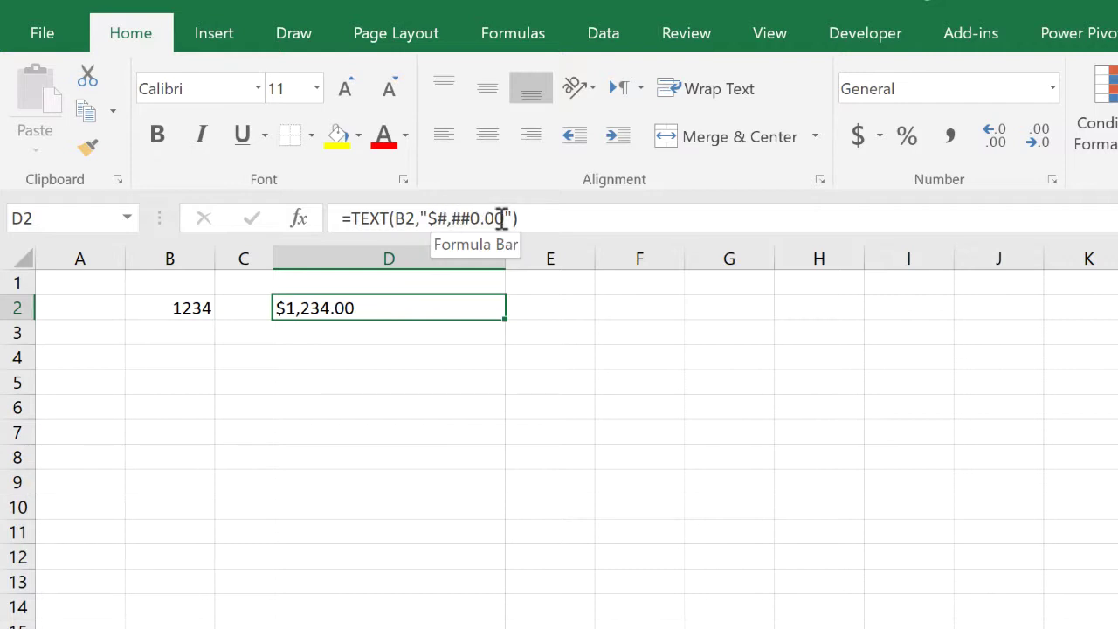
Widen column B and compare the contents and alignment of cells B2 and D2
{"action": "left_click_drag", "start_coordinate": [213, 258], "coordinate": [257, 257]}
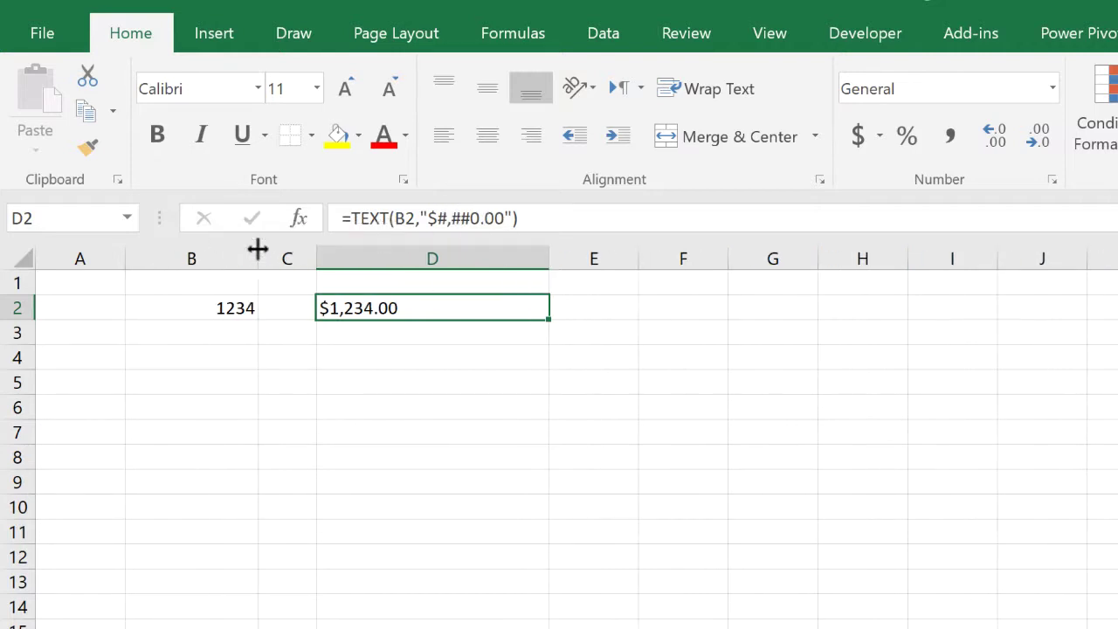
{"action": "left_click", "coordinate": [194, 306]}
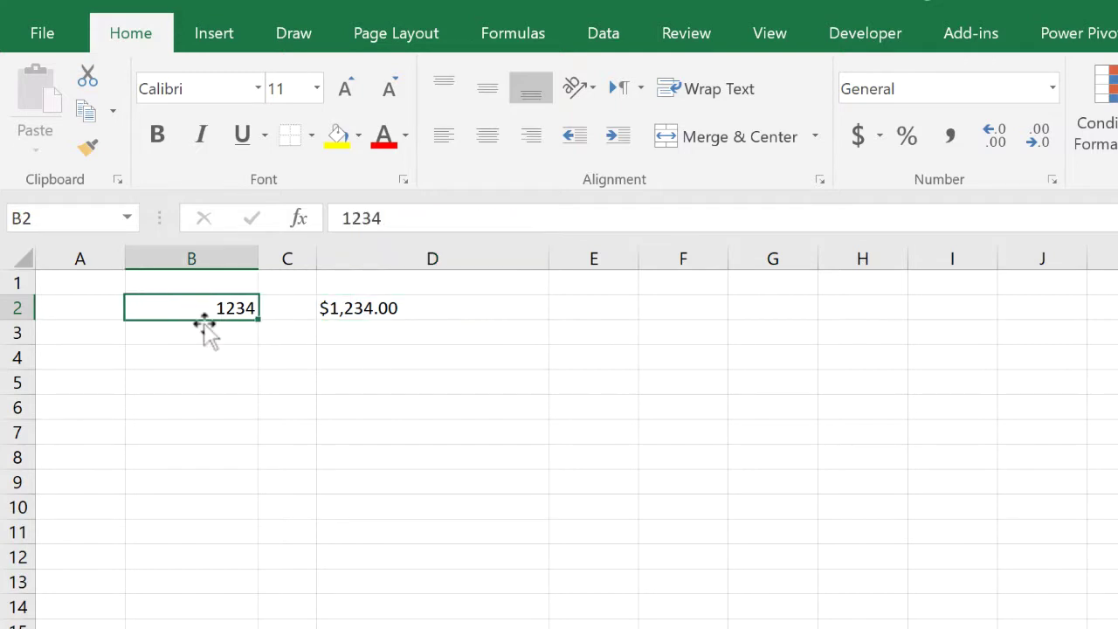
{"action": "left_click", "coordinate": [411, 312]}
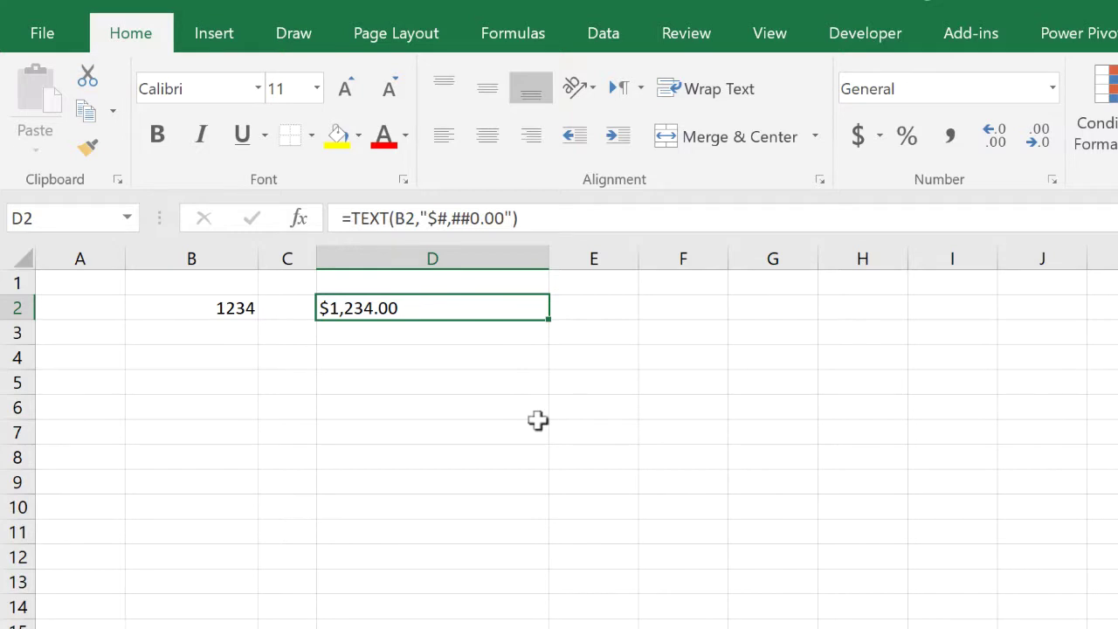
{"action": "left_click", "coordinate": [186, 315]}
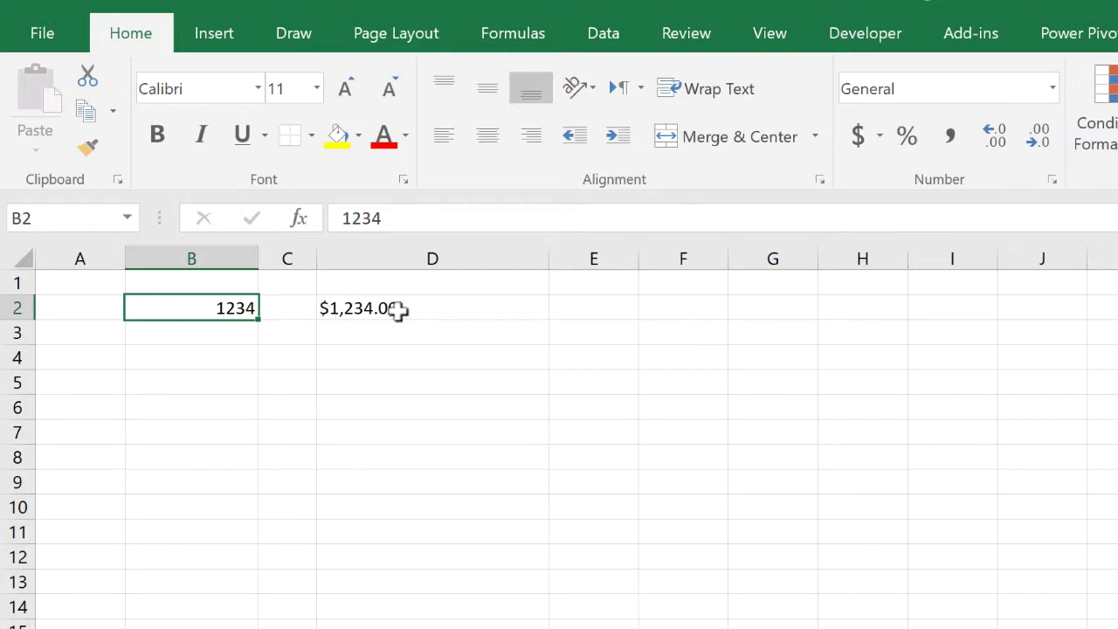
{"action": "left_click", "coordinate": [464, 312]}
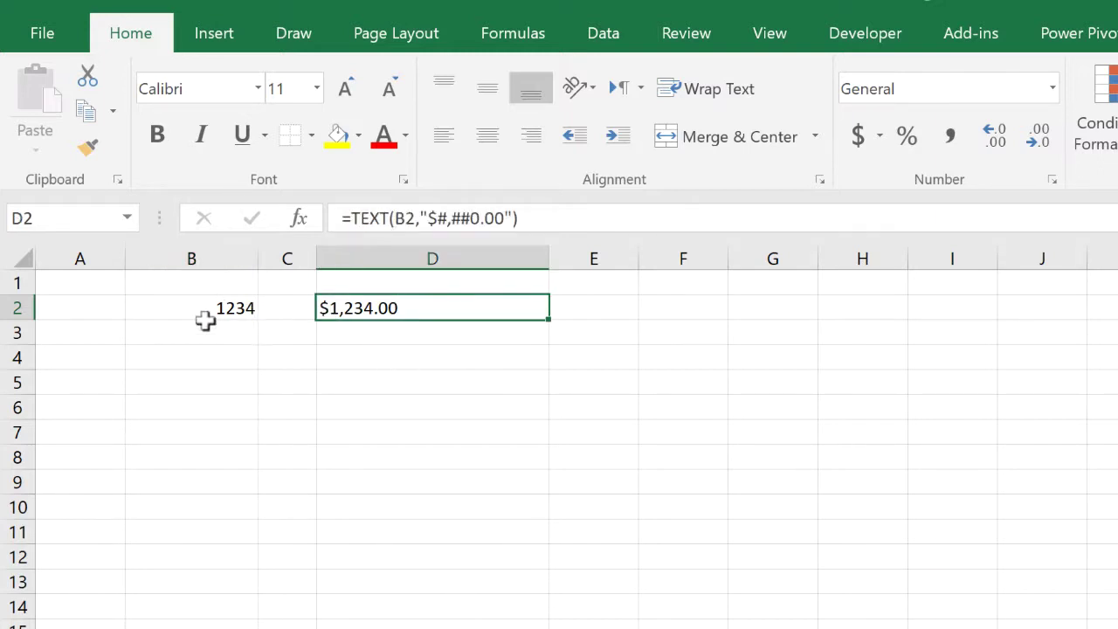
{"action": "left_click", "coordinate": [214, 303]}
{"action": "left_click", "coordinate": [423, 309]}
Narrow column E and widen column F to make room for a list of numbers
{"action": "left_click", "coordinate": [677, 311]}
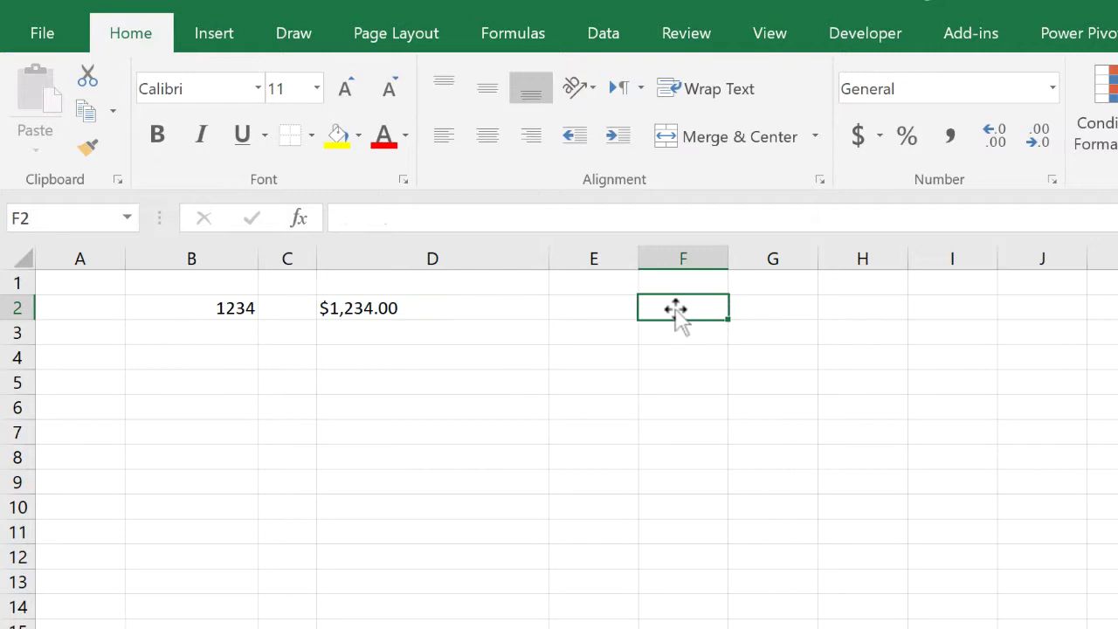
{"action": "left_click_drag", "start_coordinate": [639, 259], "coordinate": [610, 259]}
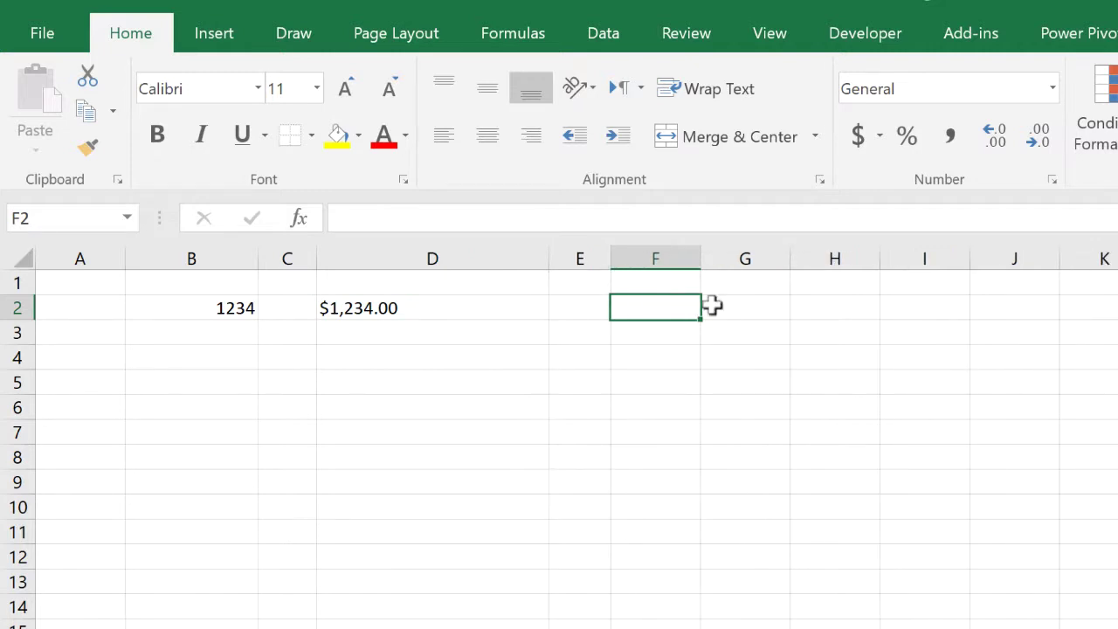
{"action": "left_click_drag", "start_coordinate": [702, 259], "coordinate": [743, 266]}
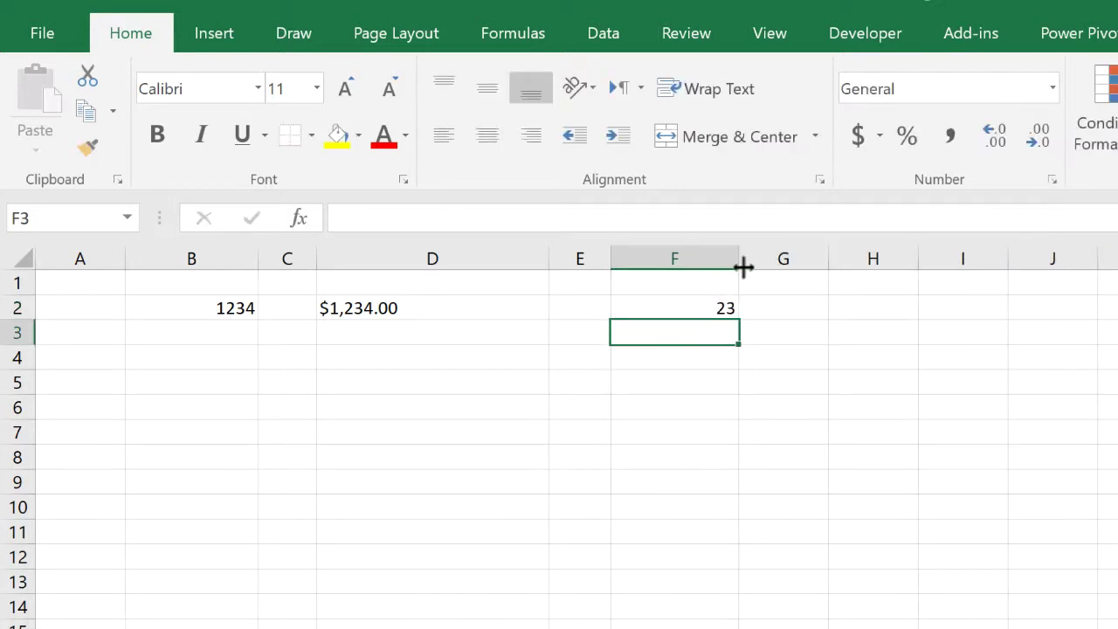
Fill cells F2 to F5 with the numbers 23, 34, 54 and 67
{"action": "type", "text": "34"}
{"action": "key", "text": "Return"}
{"action": "type", "text": "54"}
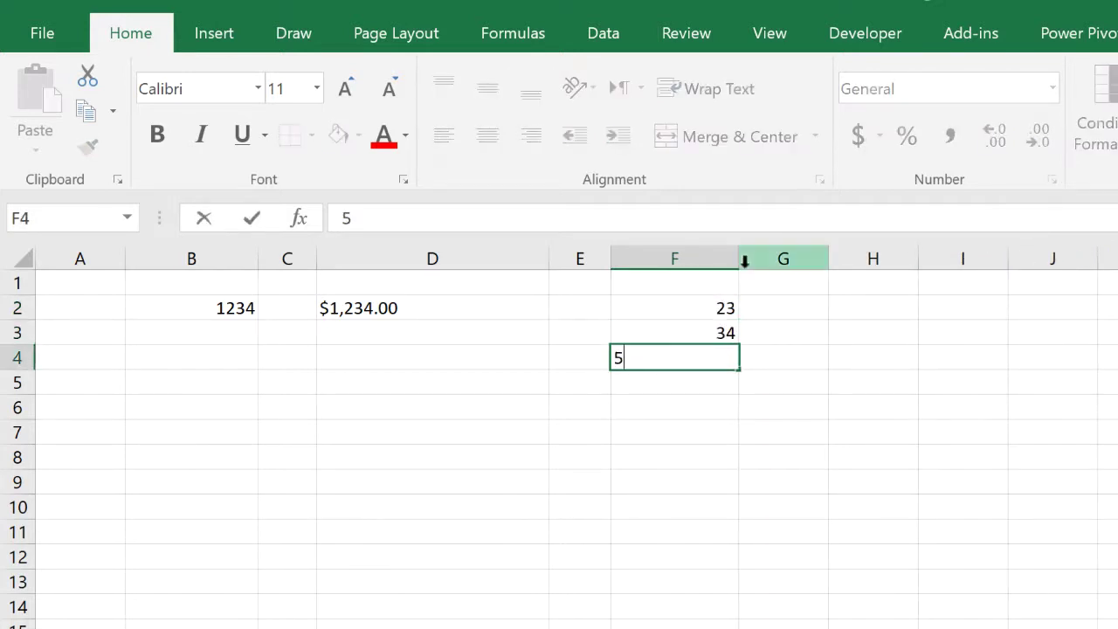
{"action": "key", "text": "Return"}
{"action": "type", "text": "67"}
{"action": "key", "text": "Return"}
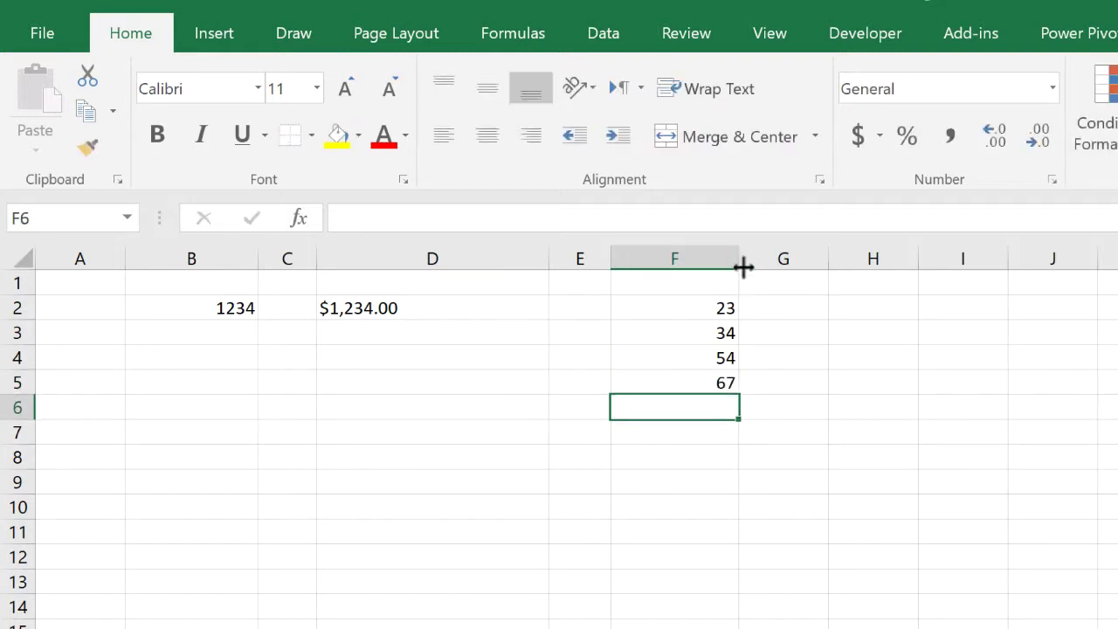
Shrink row 6 to a thin gap and total cells F2:F5 in F7 with a SUM formula
{"action": "left_click_drag", "start_coordinate": [30, 418], "coordinate": [35, 405]}
{"action": "left_click", "coordinate": [650, 420]}
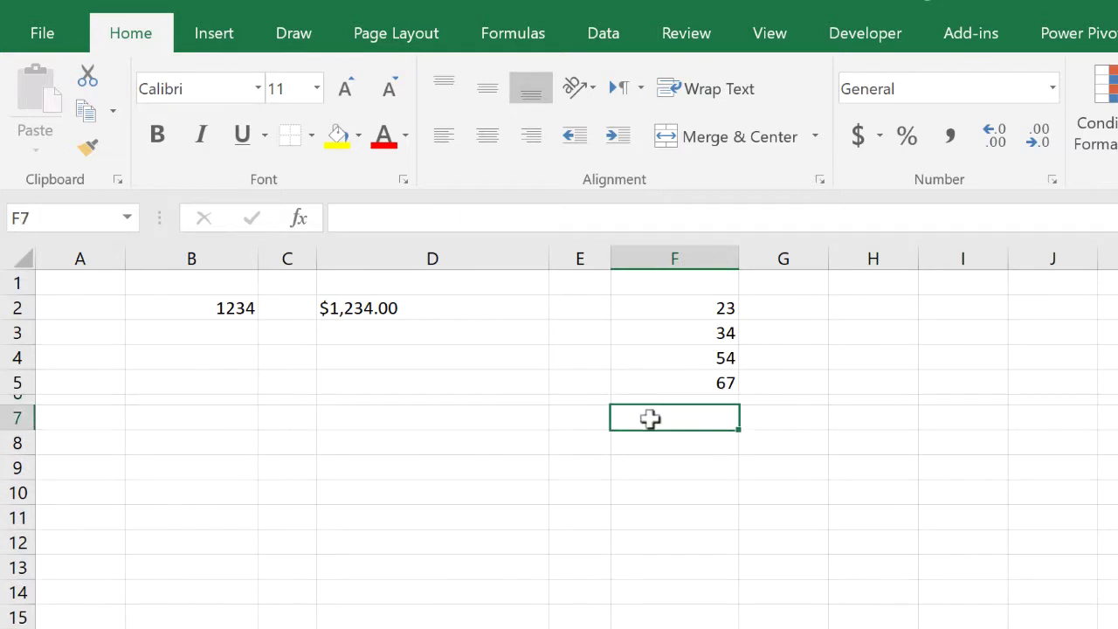
{"action": "type", "text": "=u"}
{"action": "key", "text": "BackSpace"}
{"action": "type", "text": "s"}
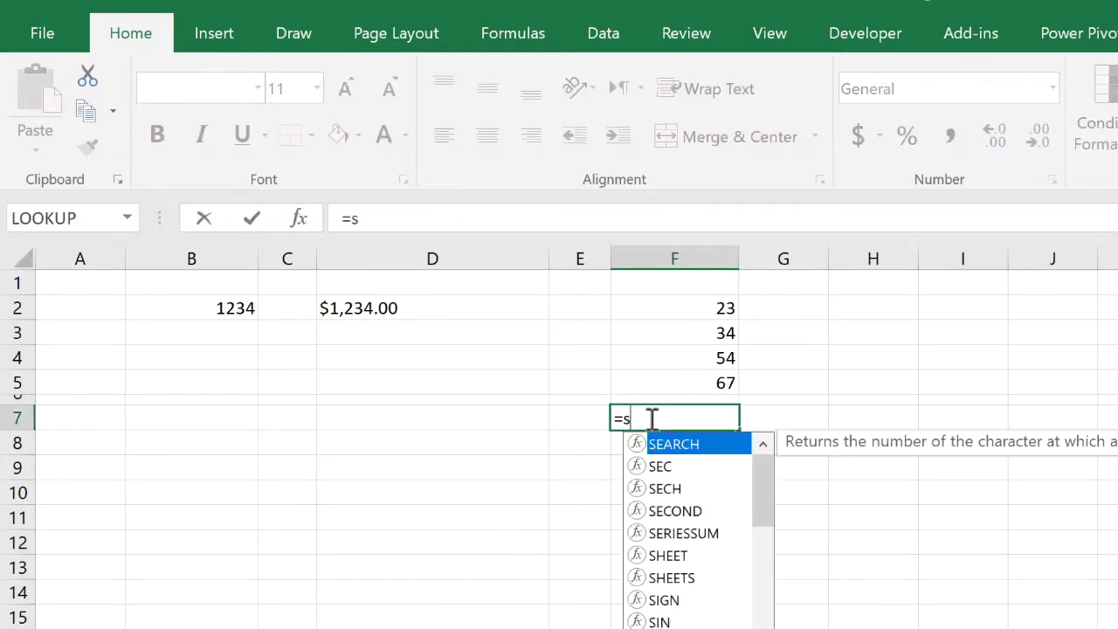
{"action": "type", "text": "um"}
{"action": "key", "text": "Tab"}
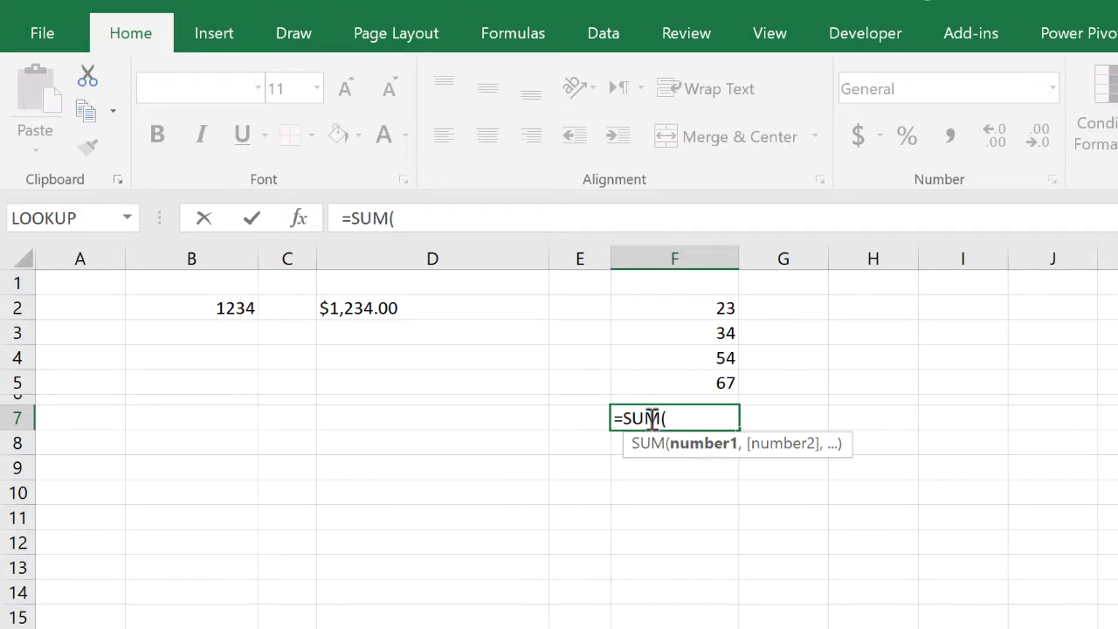
{"action": "left_click_drag", "start_coordinate": [691, 309], "coordinate": [684, 370]}
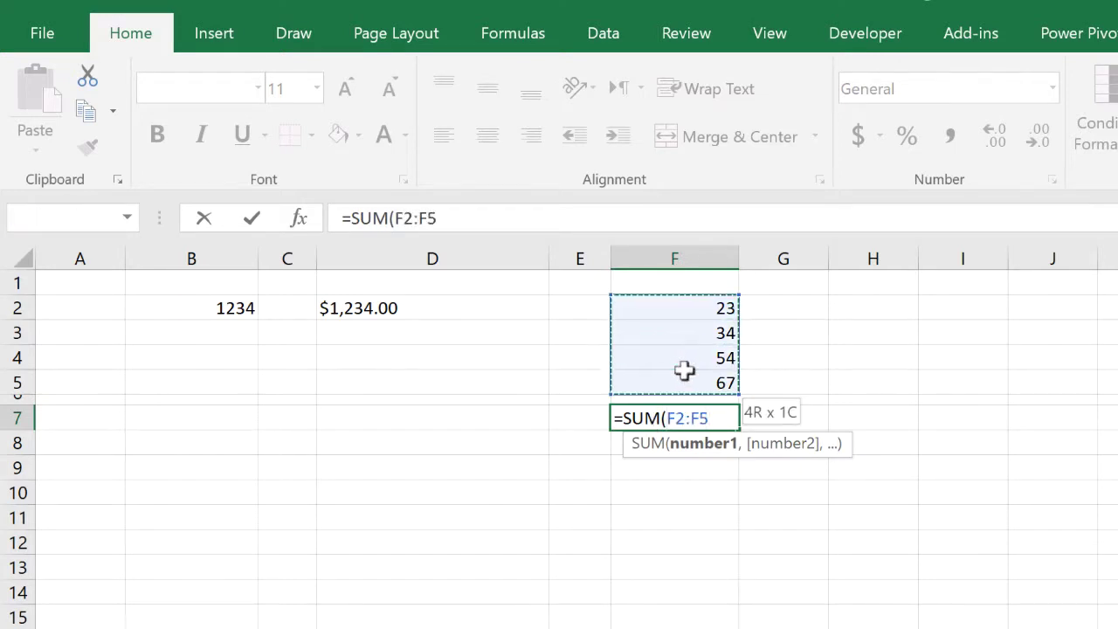
{"action": "key", "text": "Return"}
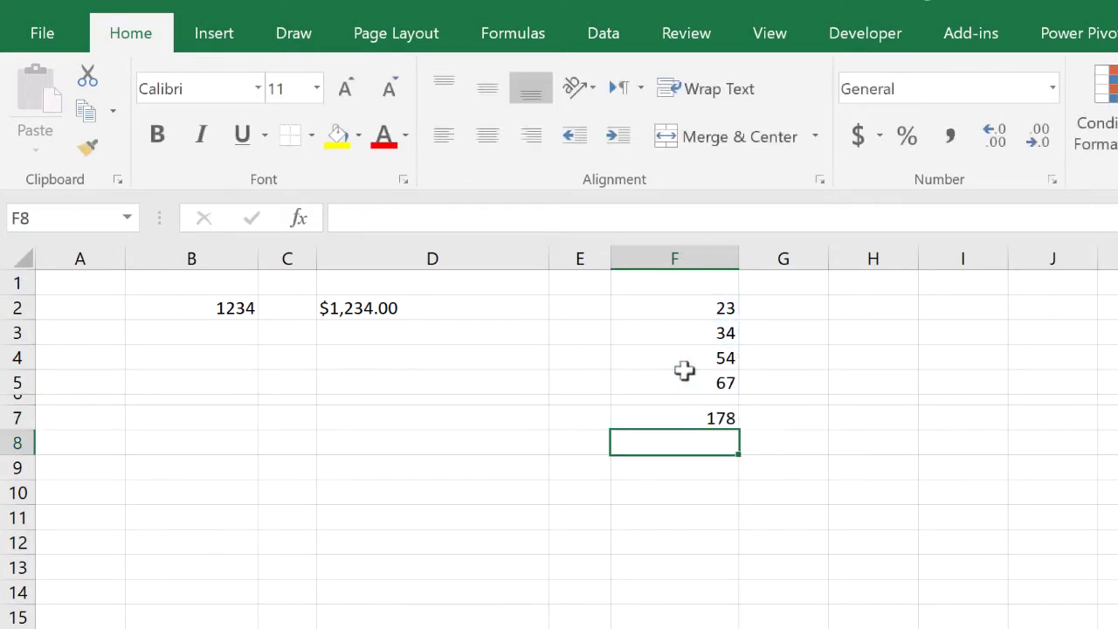
Wrap the SUM formula in F7 in a TEXT function with the format "$#,##0.00"
{"action": "left_click", "coordinate": [648, 417]}
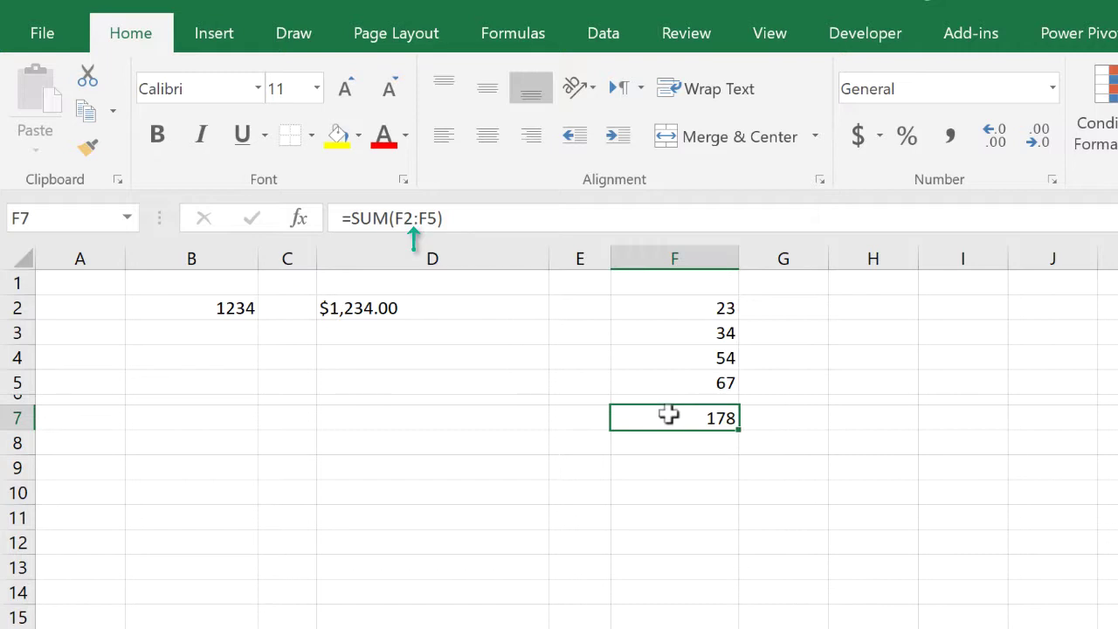
{"action": "left_click", "coordinate": [349, 218]}
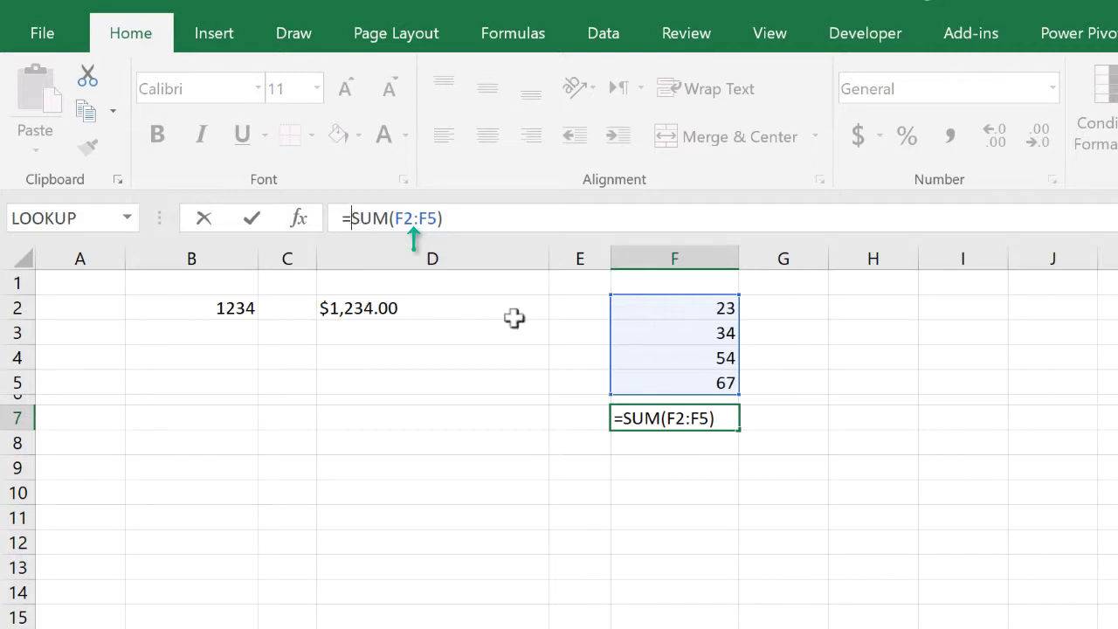
{"action": "type", "text": "te"}
{"action": "key", "text": "Tab"}
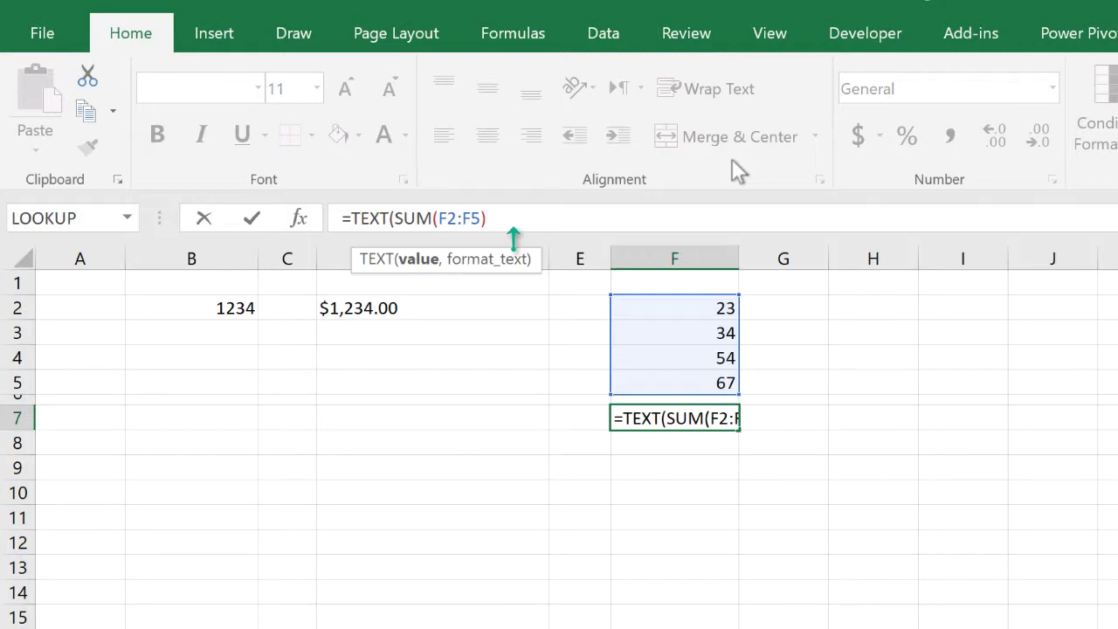
{"action": "type", "text": ",\""}
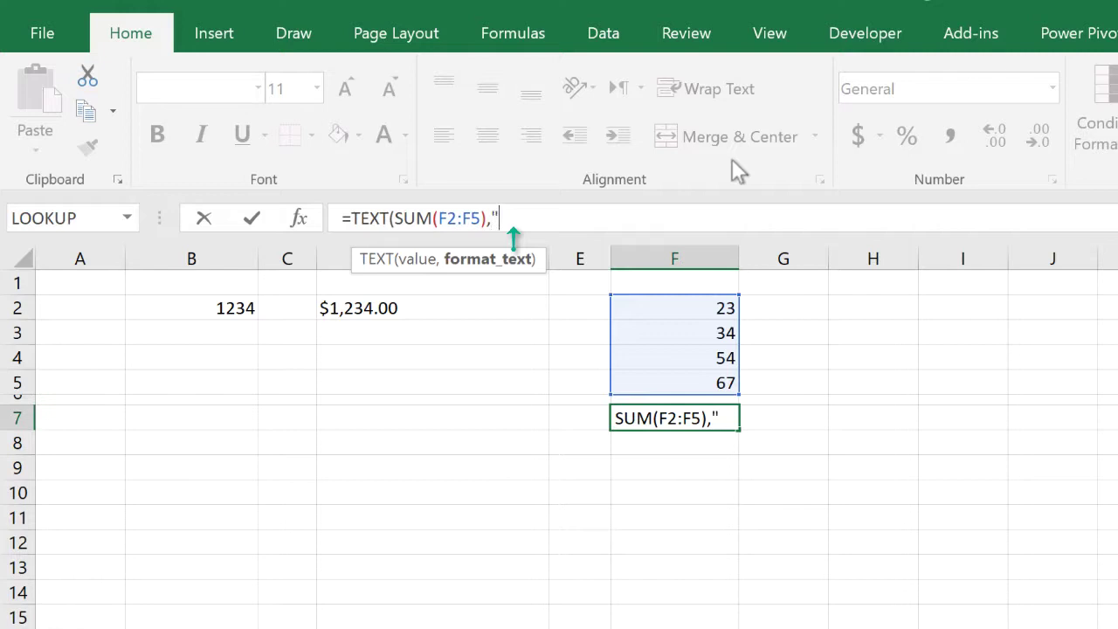
{"action": "type", "text": "$##"}
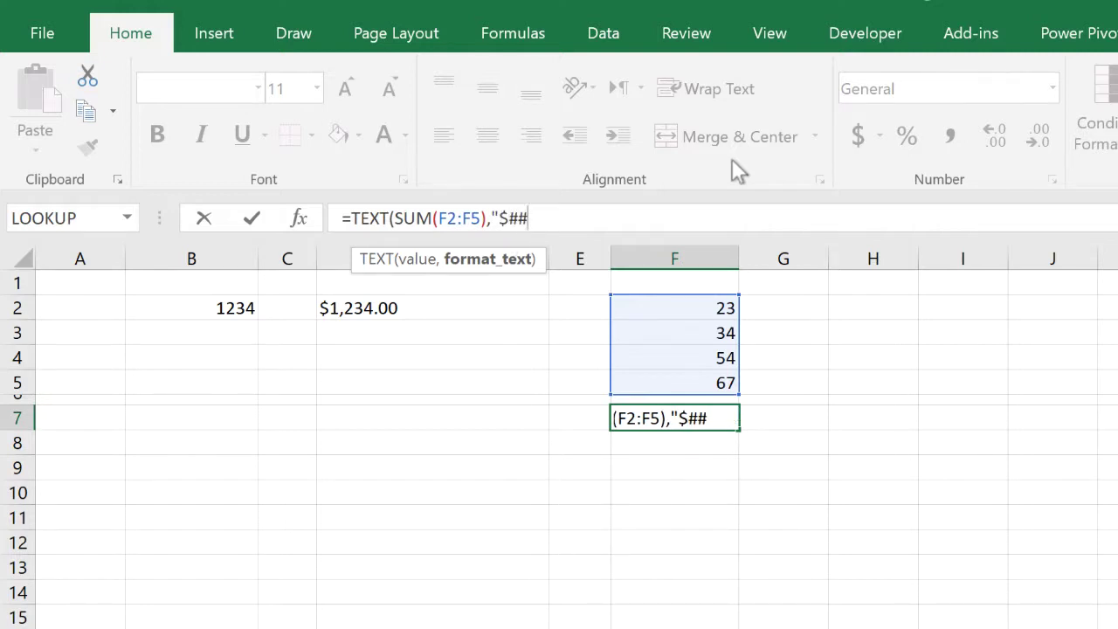
{"action": "key", "text": "BackSpace"}
{"action": "type", "text": ",\"$#,###"}
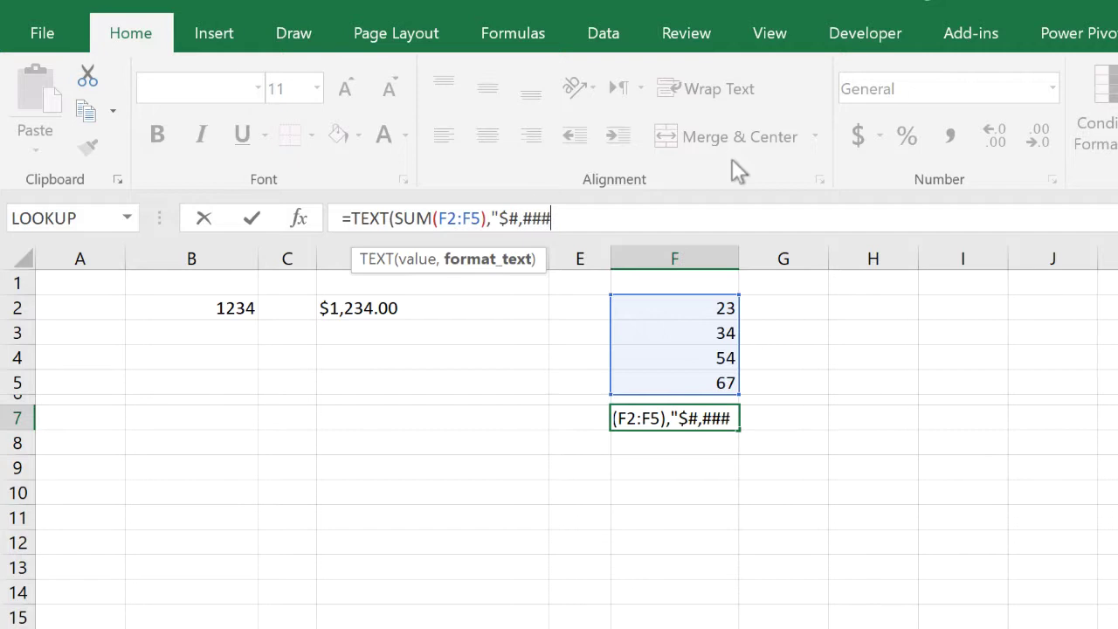
{"action": "key", "text": "BackSpace"}
{"action": "type", "text": "0.00"}
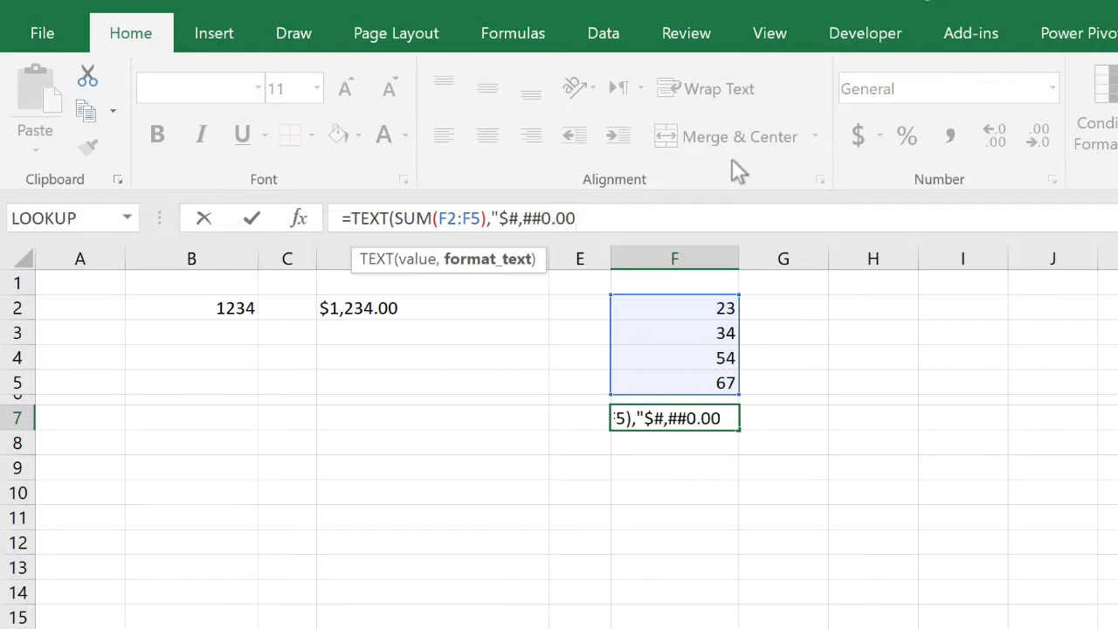
{"action": "type", "text": "\")"}
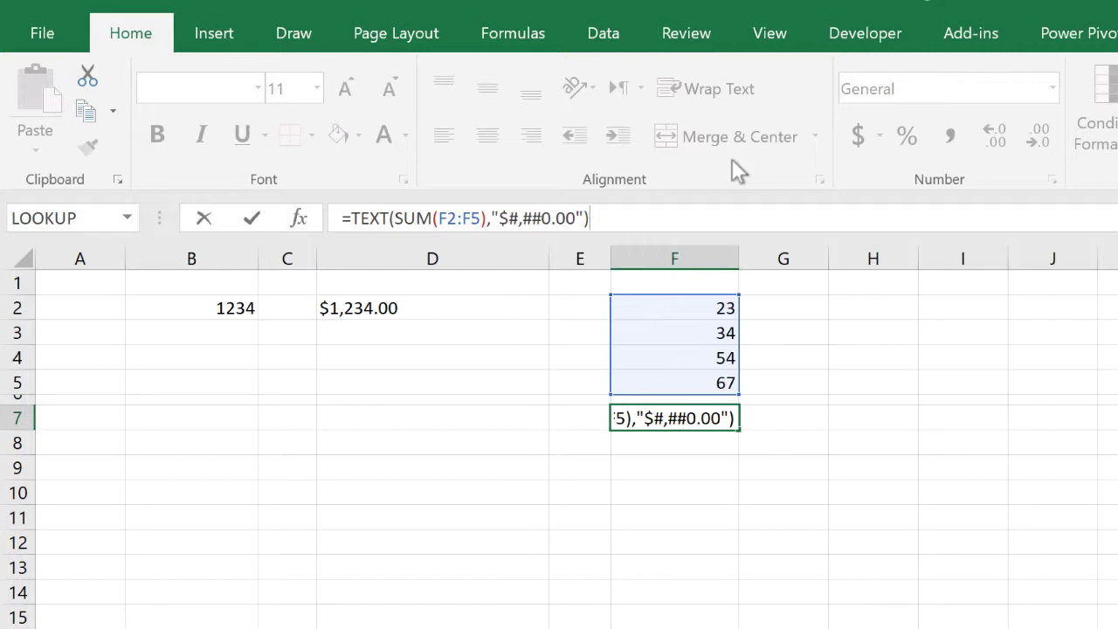
{"action": "key", "text": "Return"}
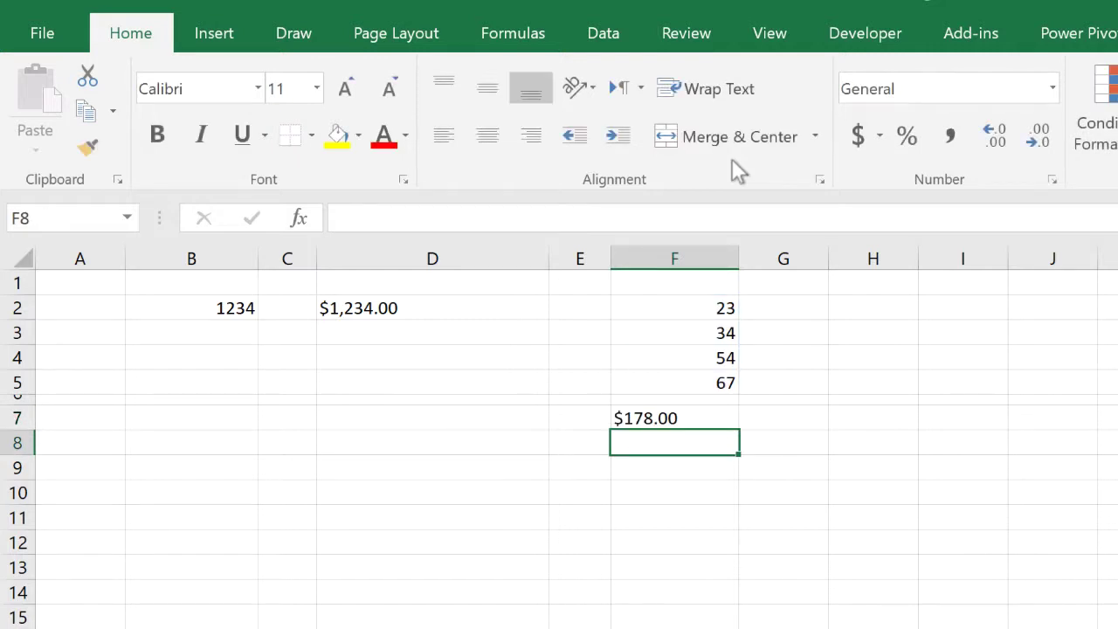
{"action": "left_click", "coordinate": [677, 418]}
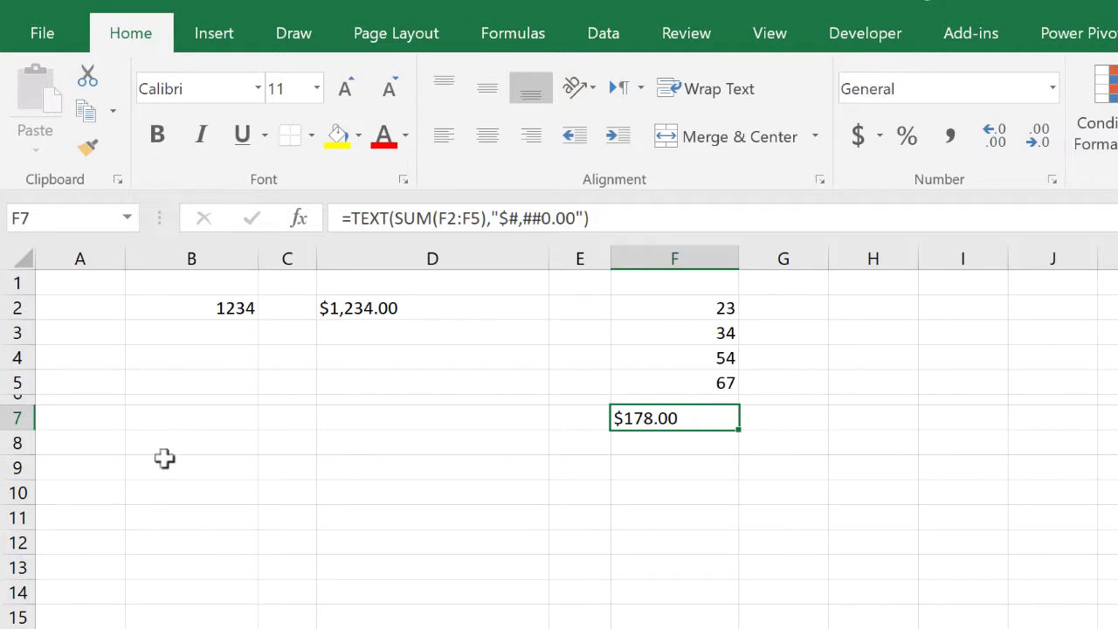
Enter 1 in cell B9, try the Short Date number format on it and set it back to General
{"action": "left_click", "coordinate": [193, 465]}
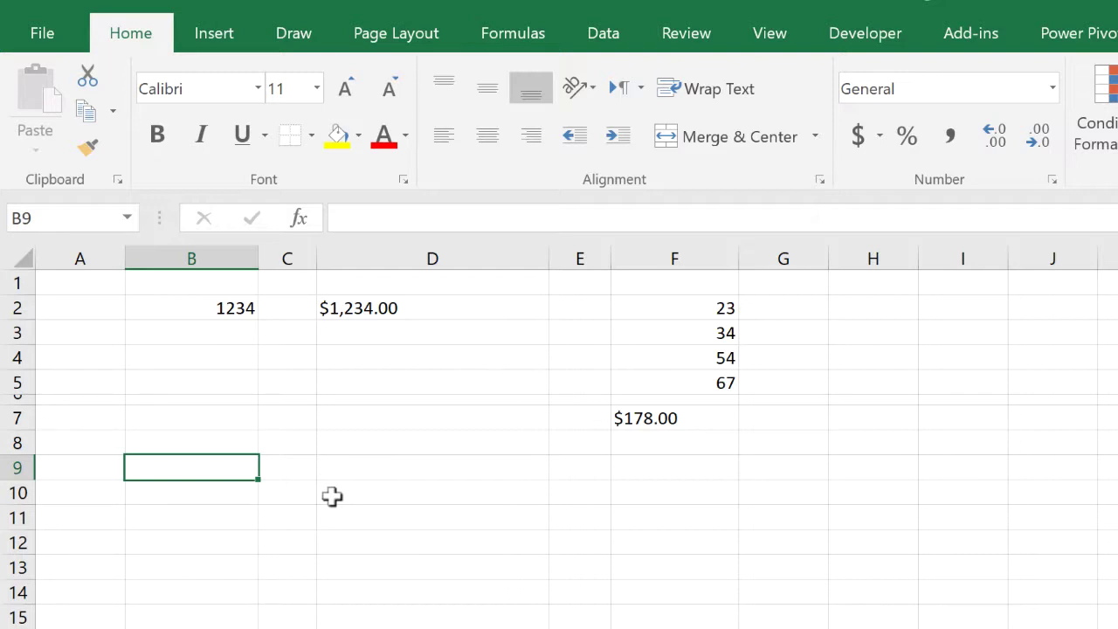
{"action": "type", "text": "1"}
{"action": "key", "text": "Return"}
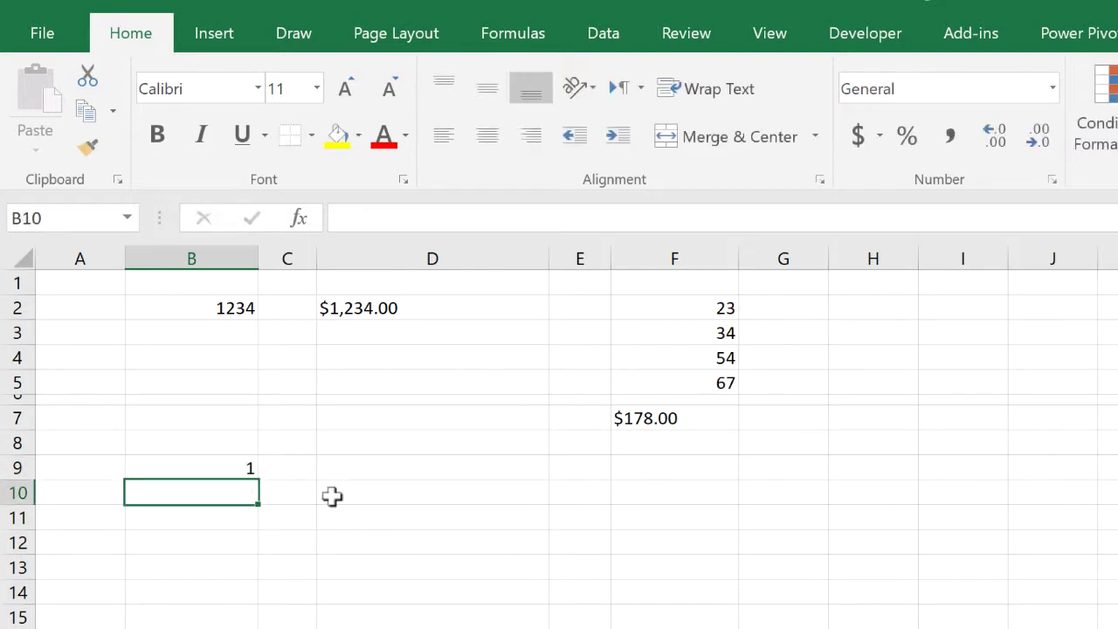
{"action": "key", "text": "Up"}
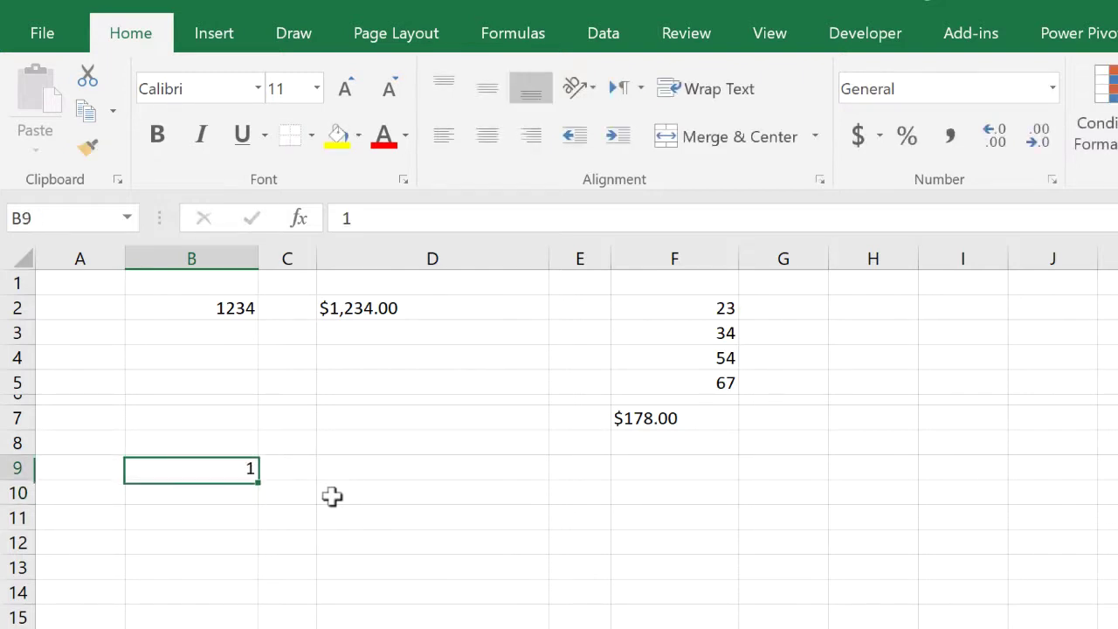
{"action": "left_click", "coordinate": [1054, 88]}
{"action": "left_click", "coordinate": [982, 340]}
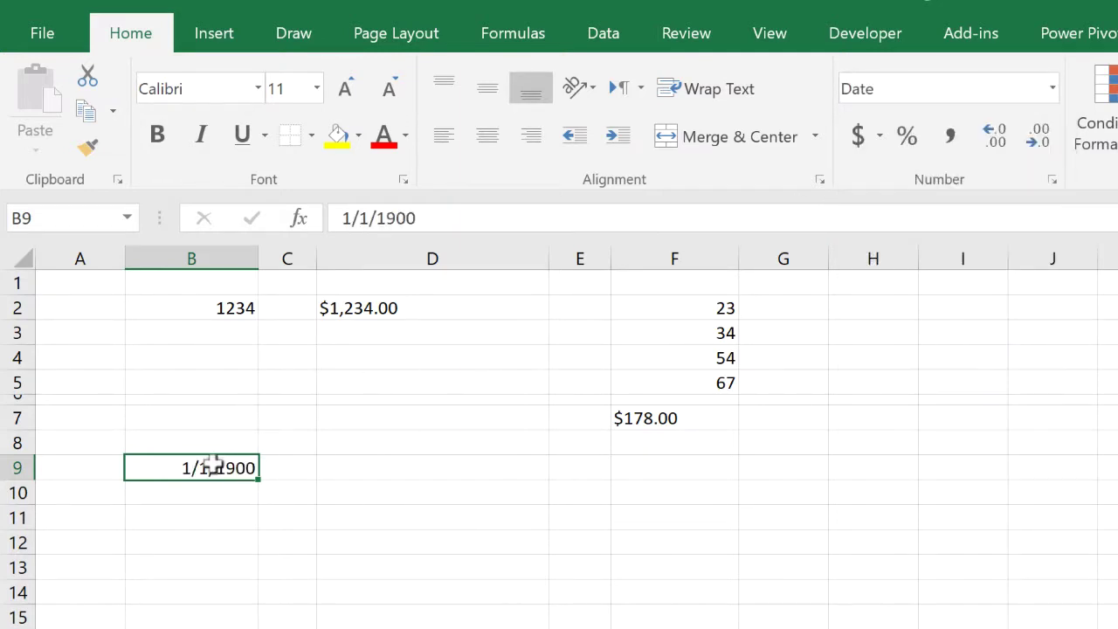
{"action": "left_click", "coordinate": [1052, 89]}
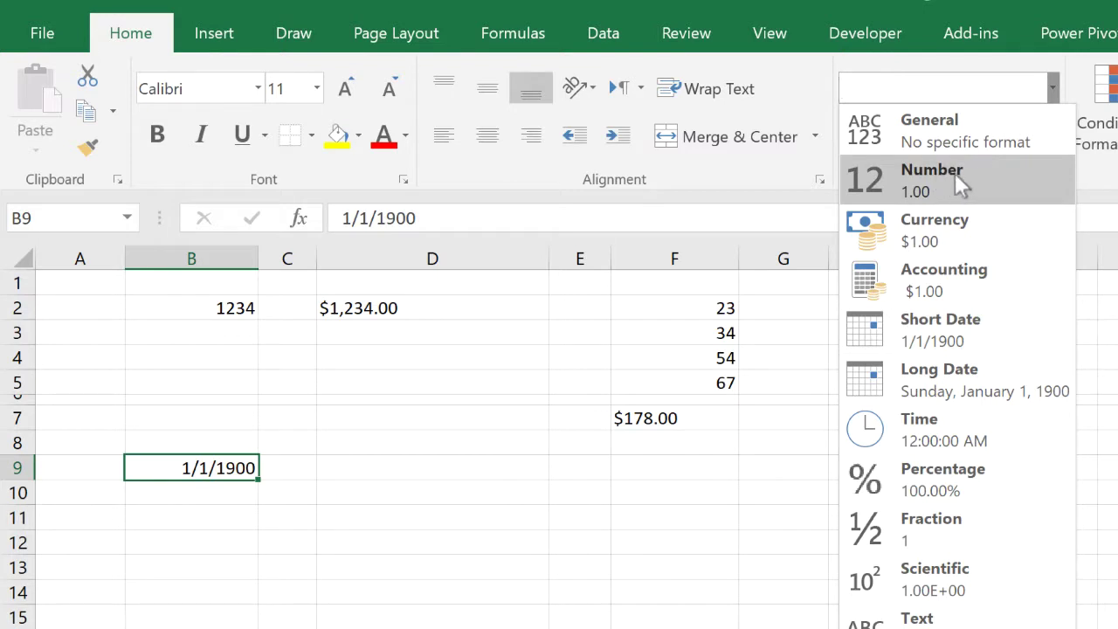
{"action": "left_click", "coordinate": [956, 144]}
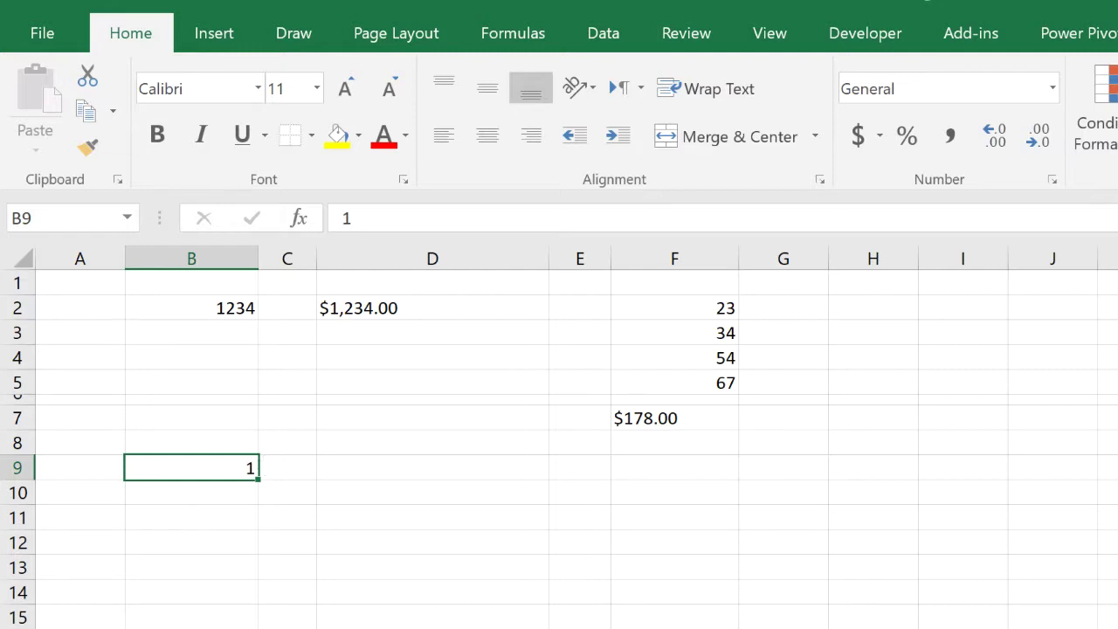
Enter 43656 in cell B9 and apply the Short Date number format to it
{"action": "type", "text": "43656"}
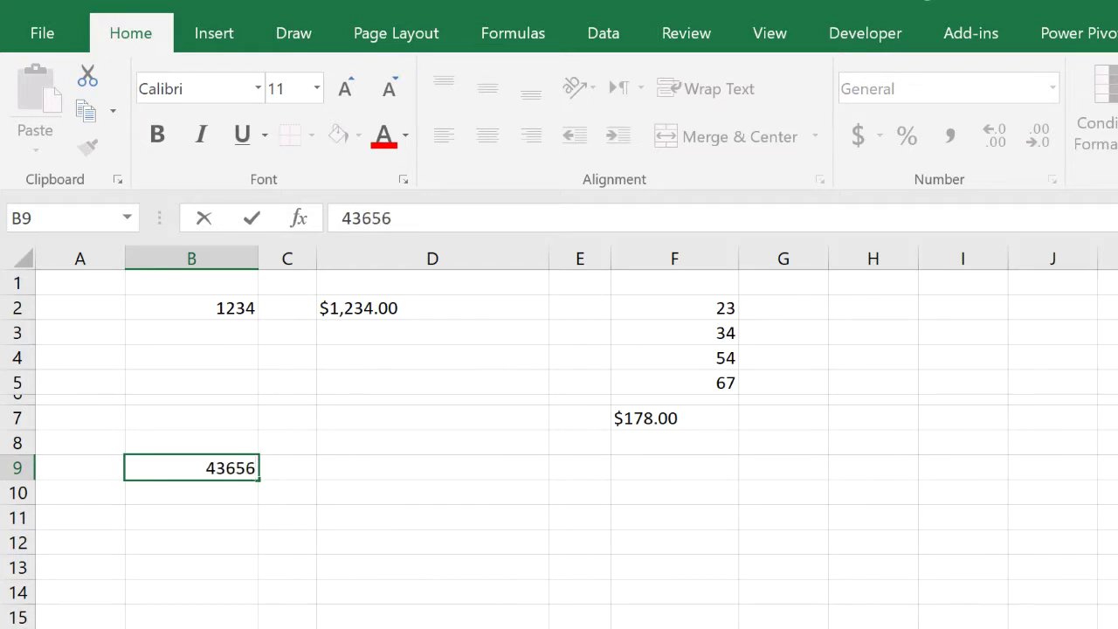
{"action": "key", "text": "Return"}
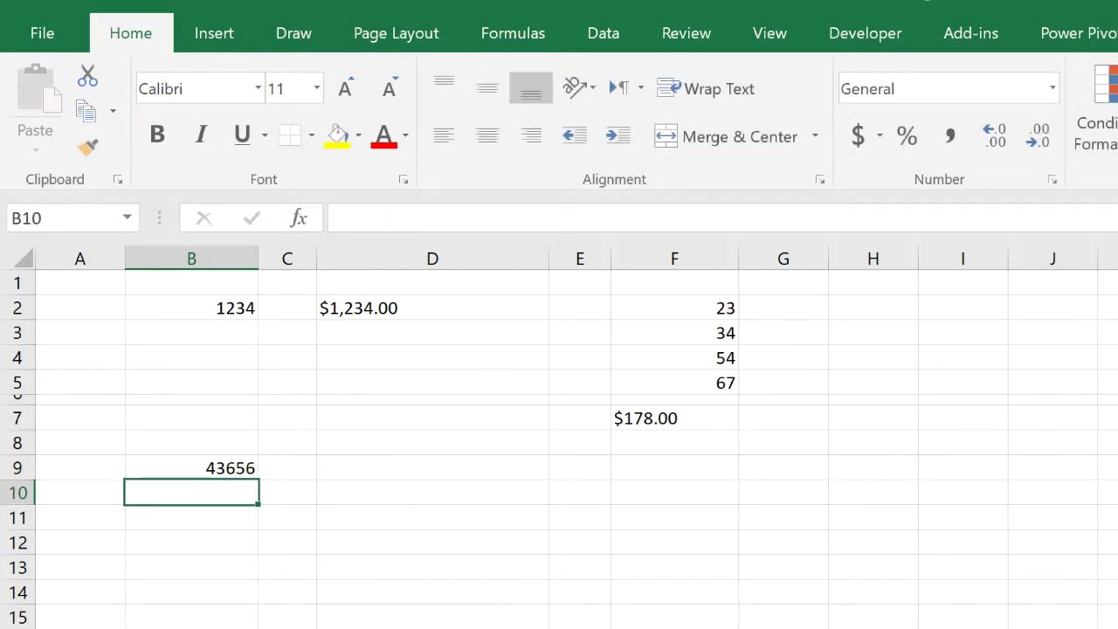
{"action": "left_click", "coordinate": [149, 464]}
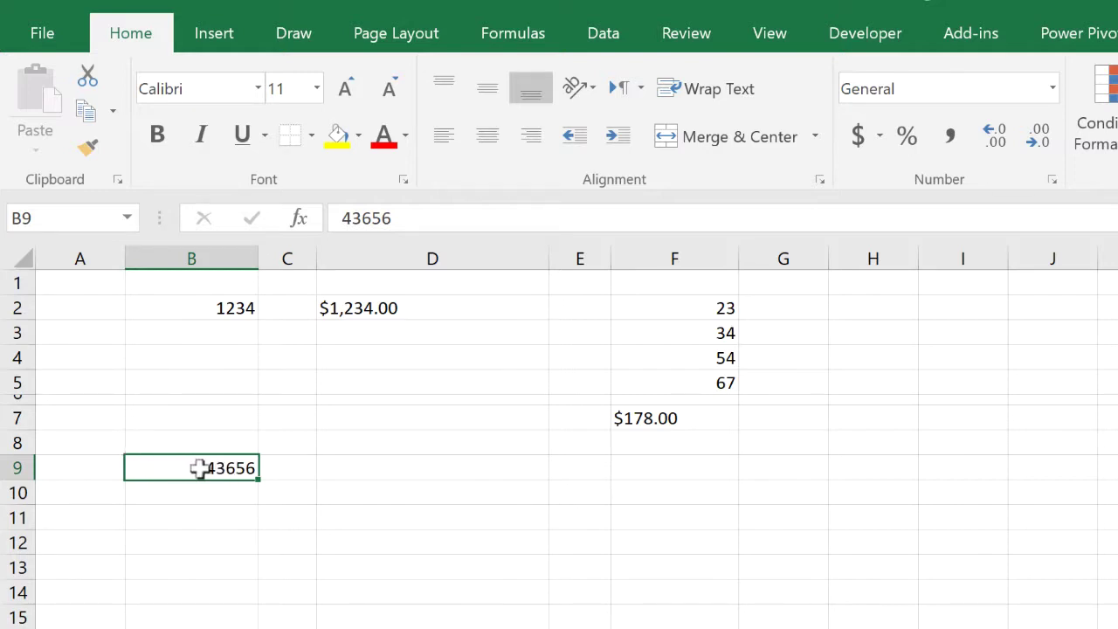
{"action": "left_click", "coordinate": [1053, 87]}
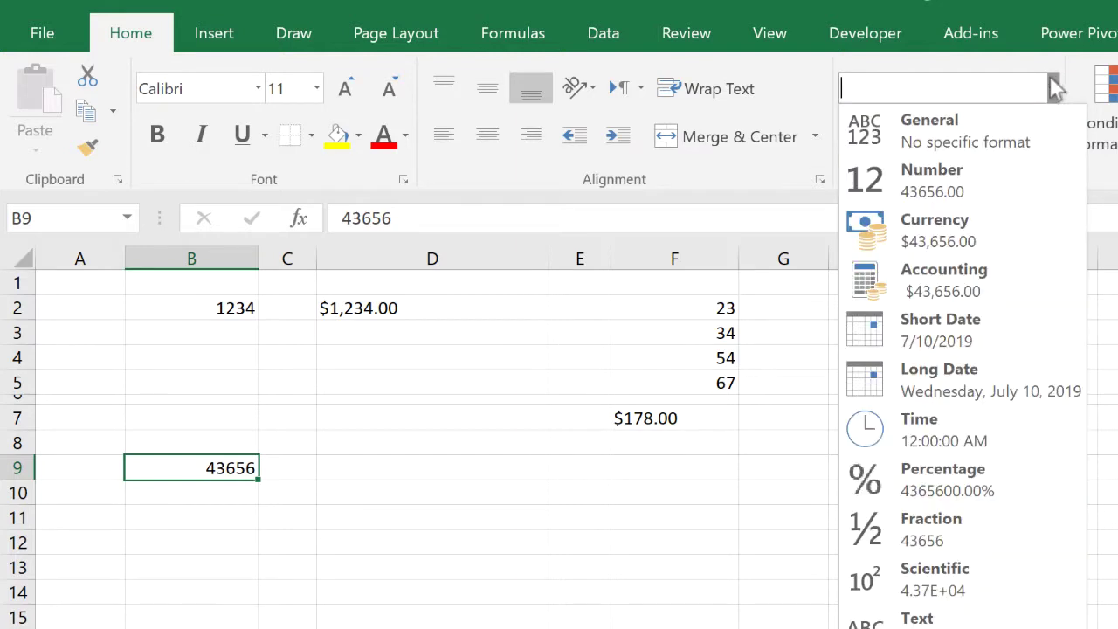
{"action": "left_click", "coordinate": [994, 331]}
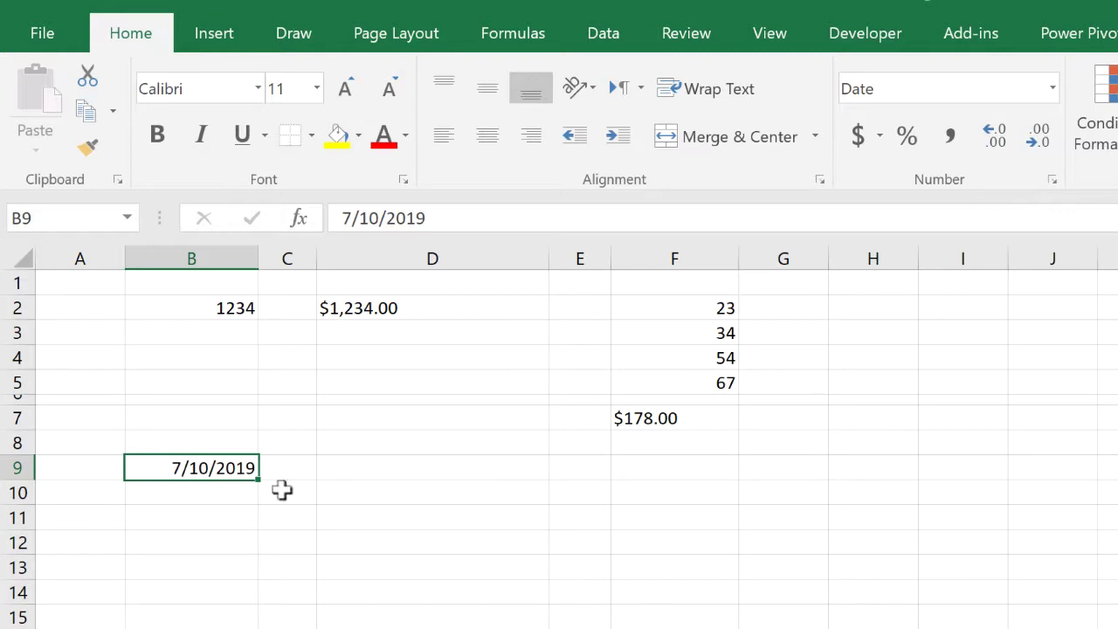
Enter =TEXT(B9,"ddd dd-mmm-yyyy") in cell D9 to convert the date in B9 into formatted text
{"action": "left_click", "coordinate": [435, 474]}
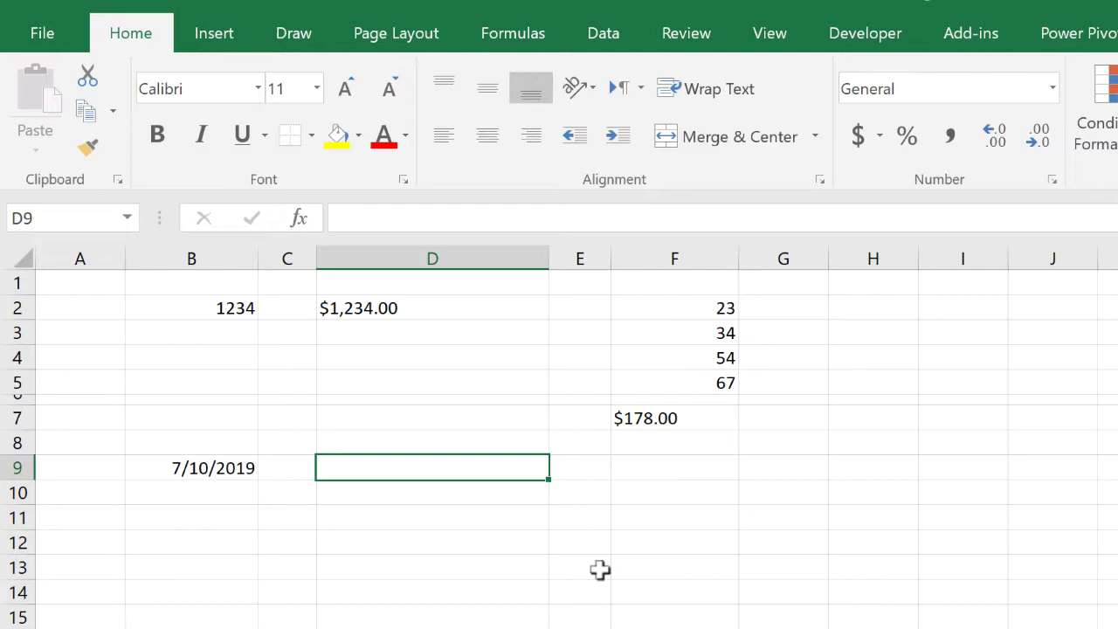
{"action": "type", "text": "="}
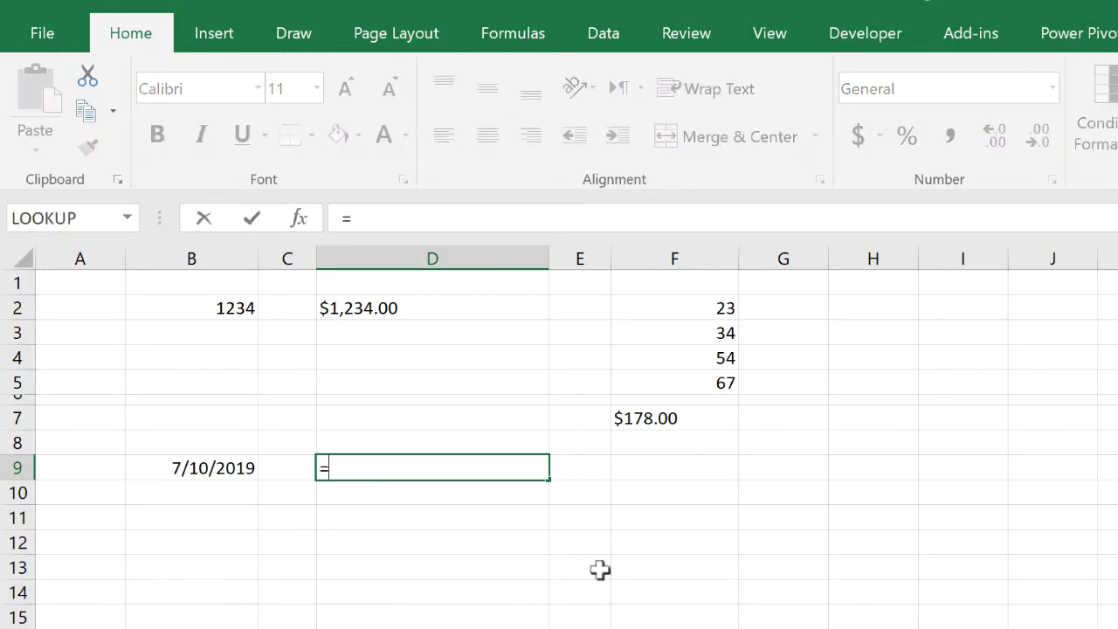
{"action": "type", "text": "text"}
{"action": "key", "text": "Tab"}
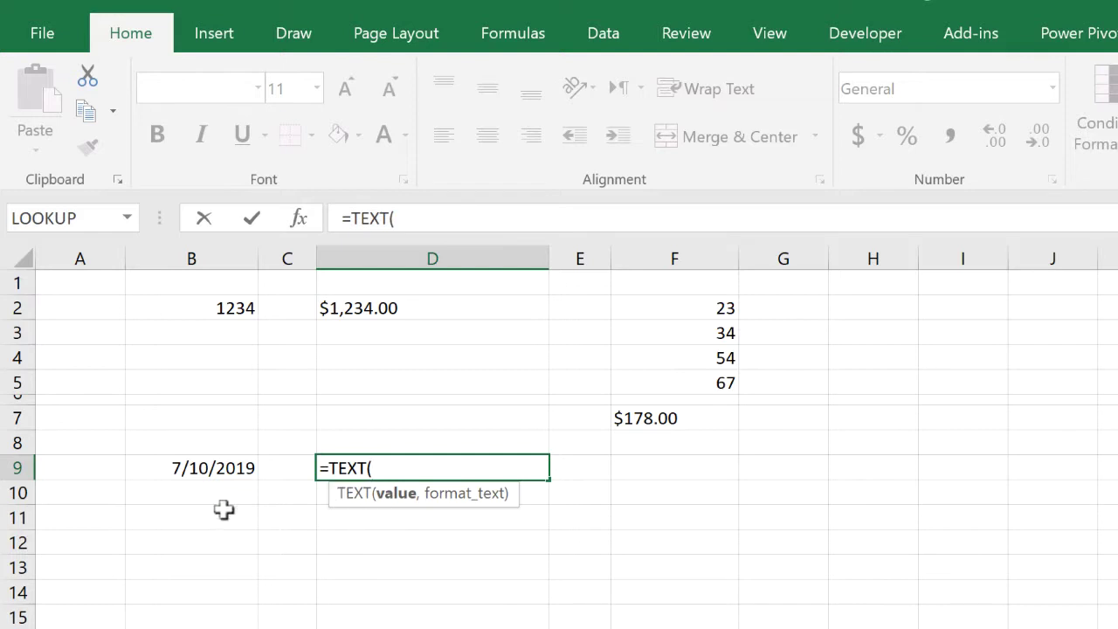
{"action": "left_click", "coordinate": [206, 470]}
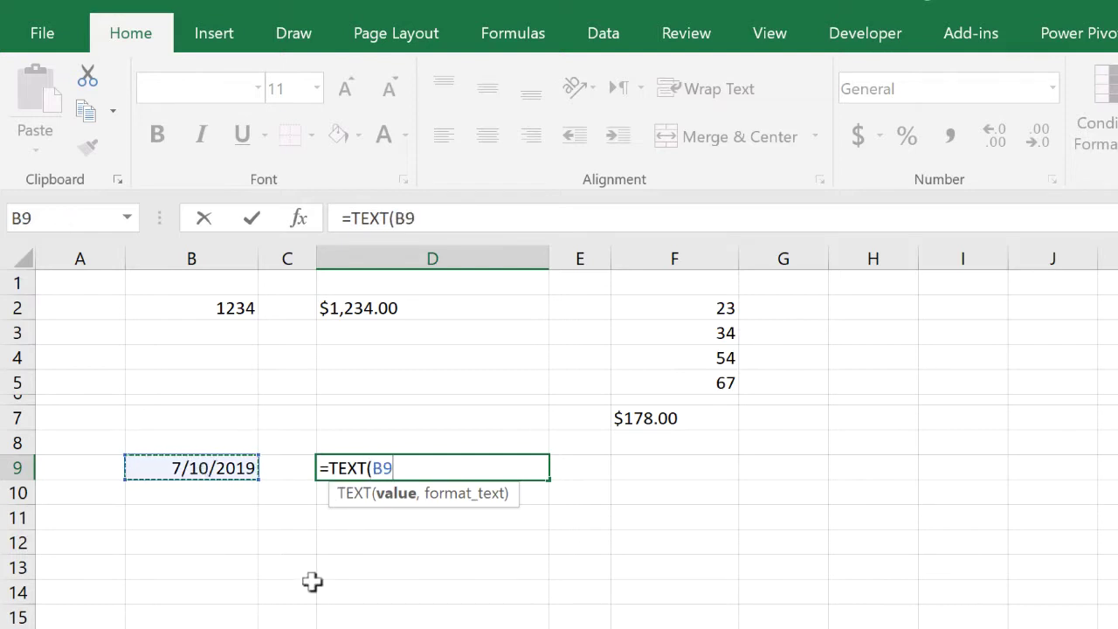
{"action": "type", "text": ","}
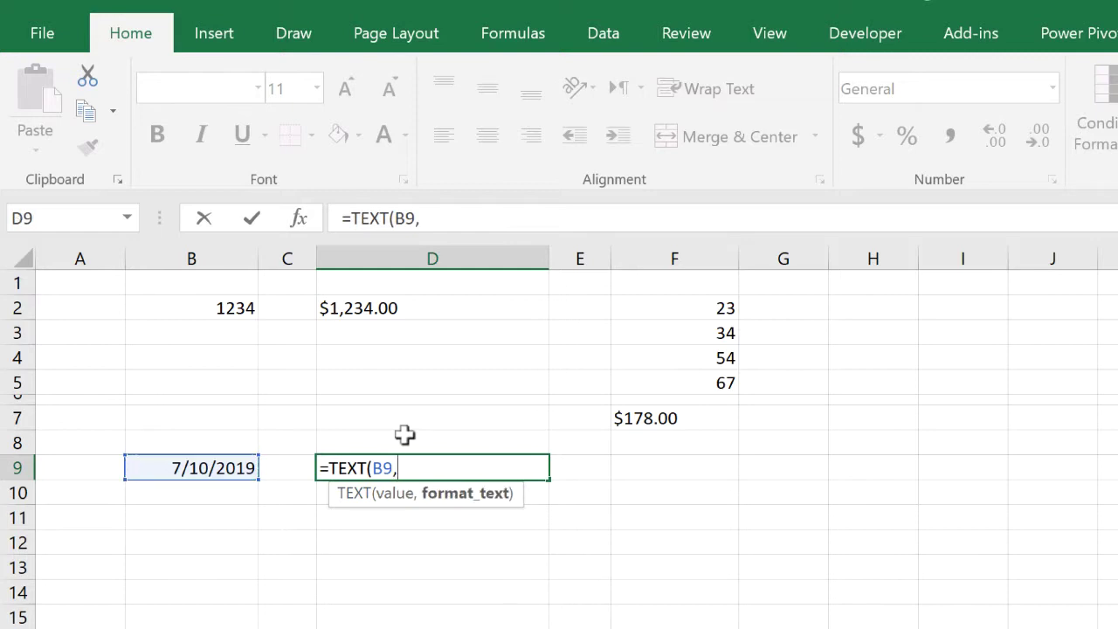
{"action": "type", "text": "\""}
{"action": "type", "text": "dd"}
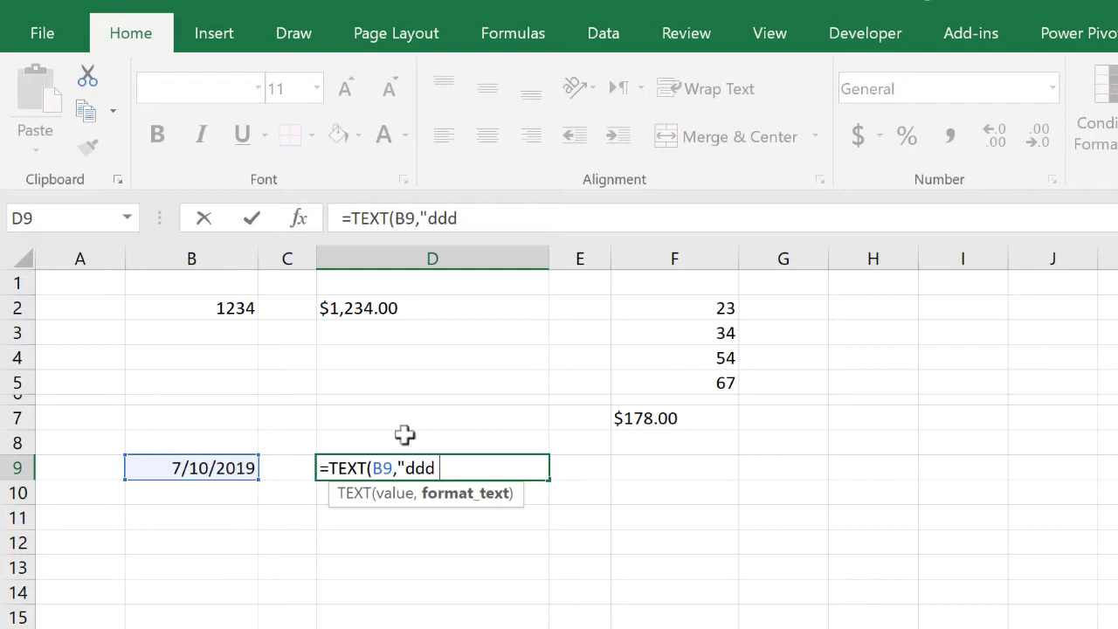
{"action": "type", "text": "dd-mm"}
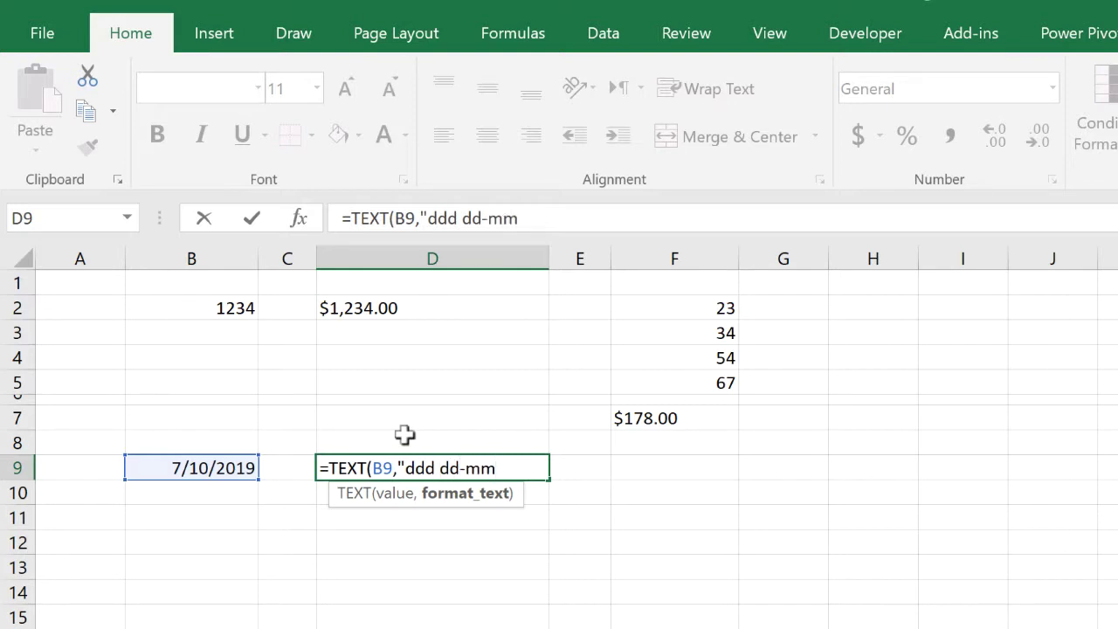
{"action": "type", "text": "m-yyyy"}
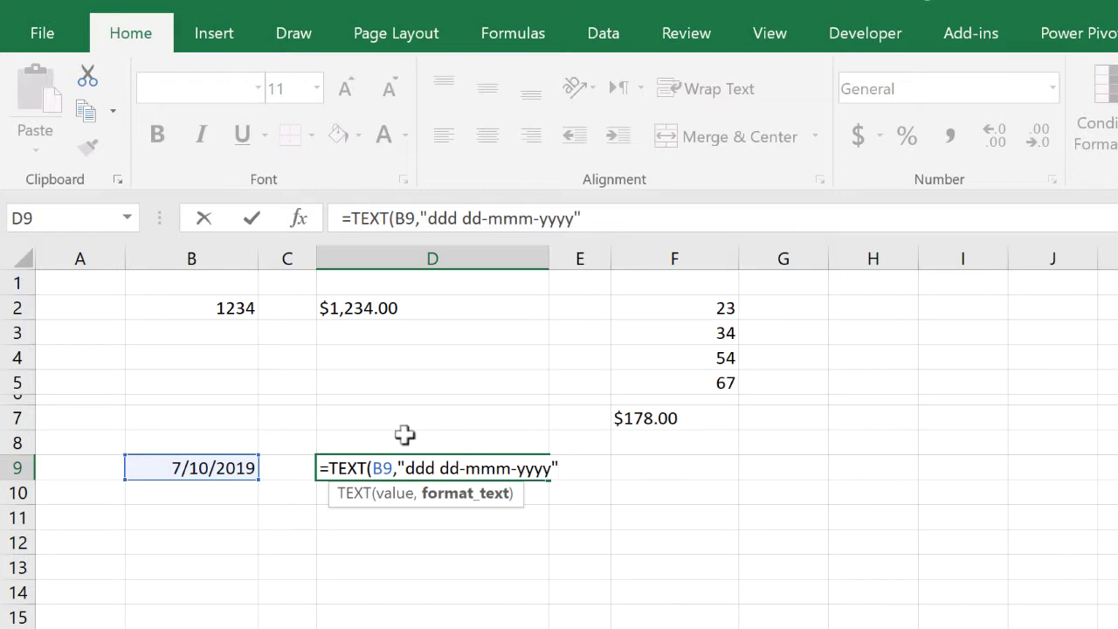
{"action": "type", "text": "\")"}
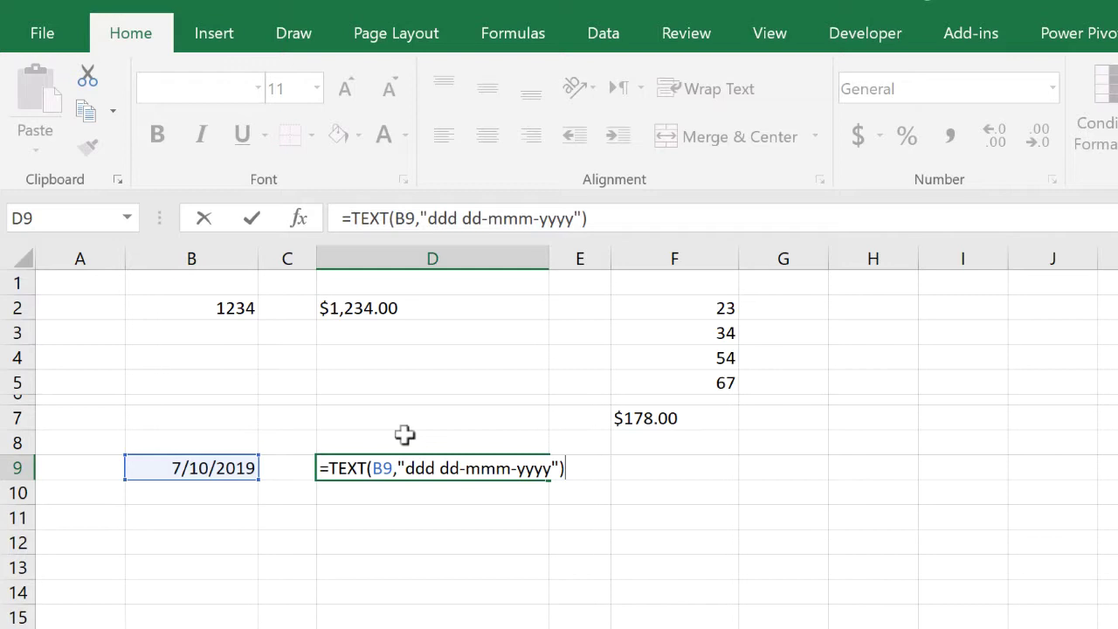
{"action": "key", "text": "Return"}
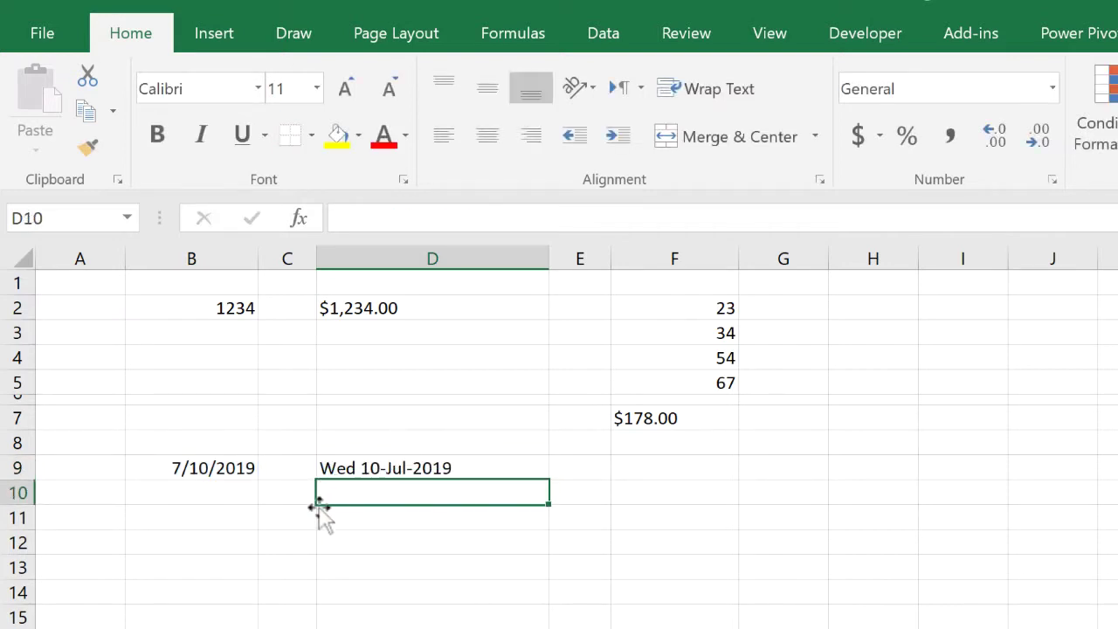
Change the weekday code in D9's TEXT formula to dddd so the format is "dddd dd-mmm-yyyy"
{"action": "left_click", "coordinate": [325, 468]}
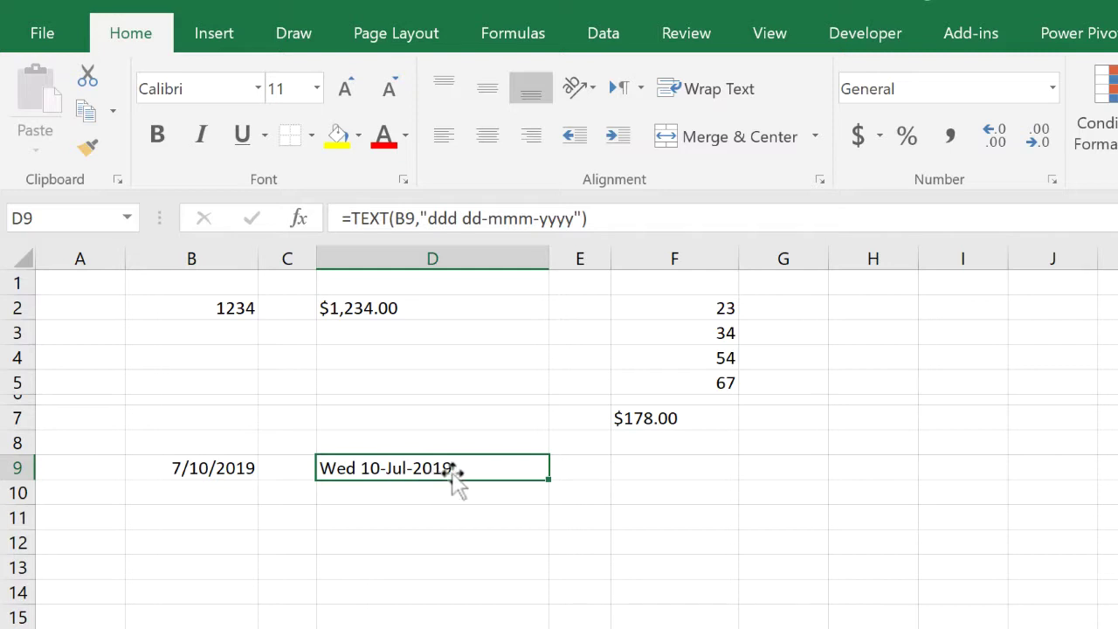
{"action": "left_click", "coordinate": [455, 218]}
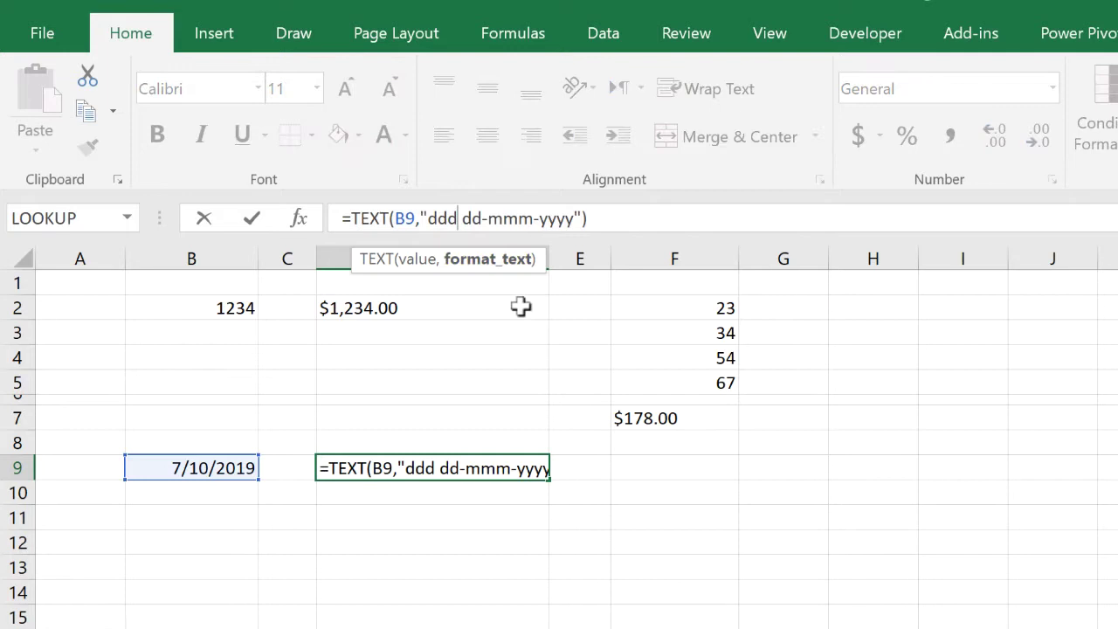
{"action": "type", "text": "d"}
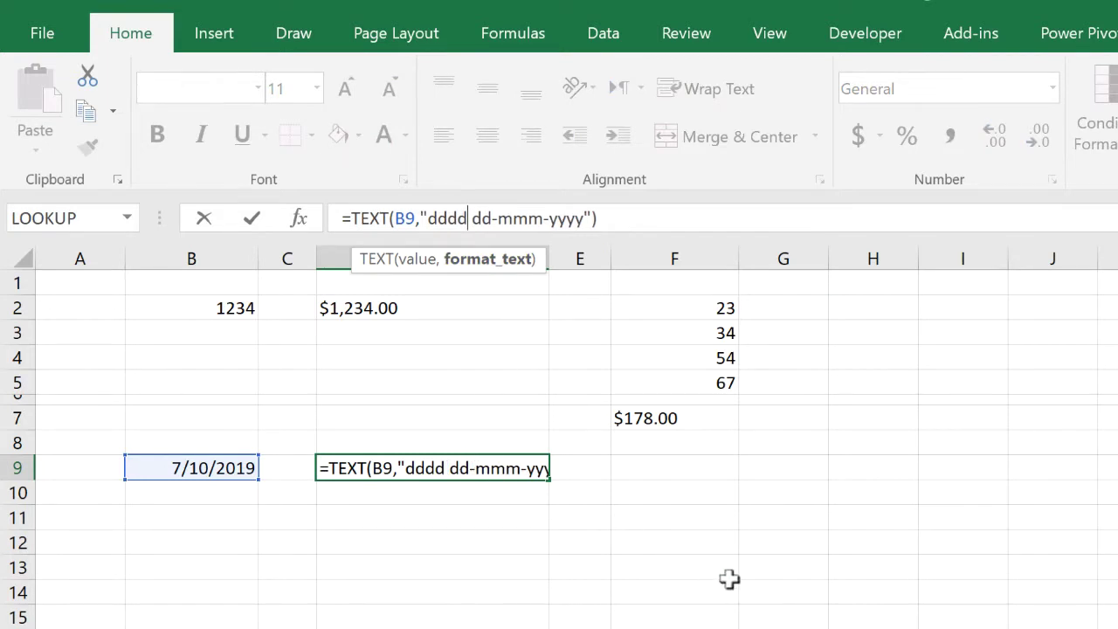
{"action": "key", "text": "Return"}
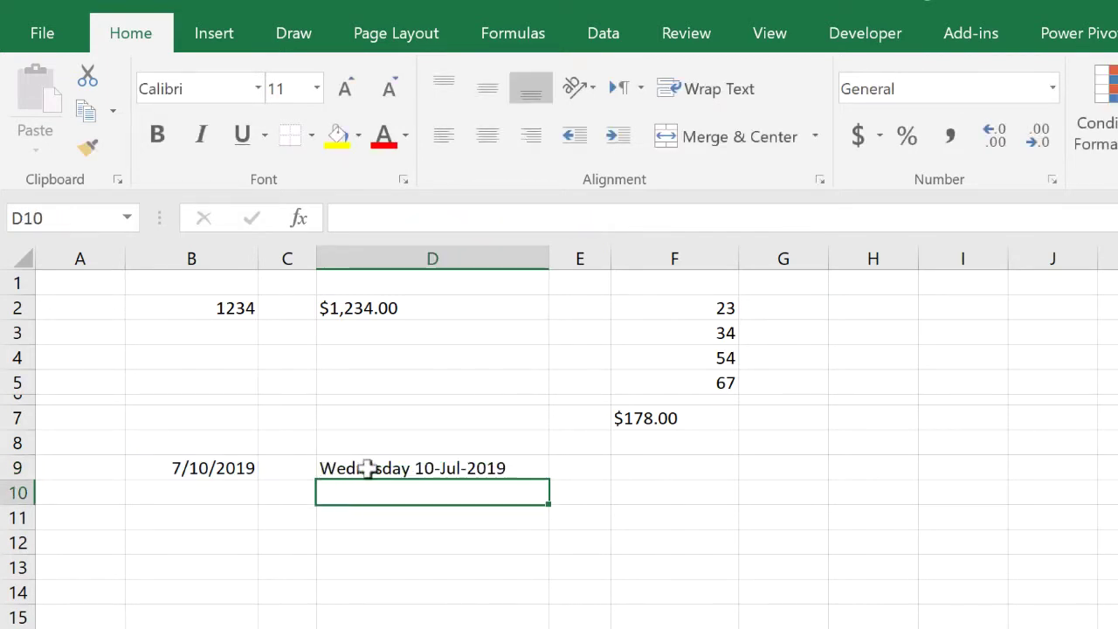
{"action": "left_click", "coordinate": [511, 466]}
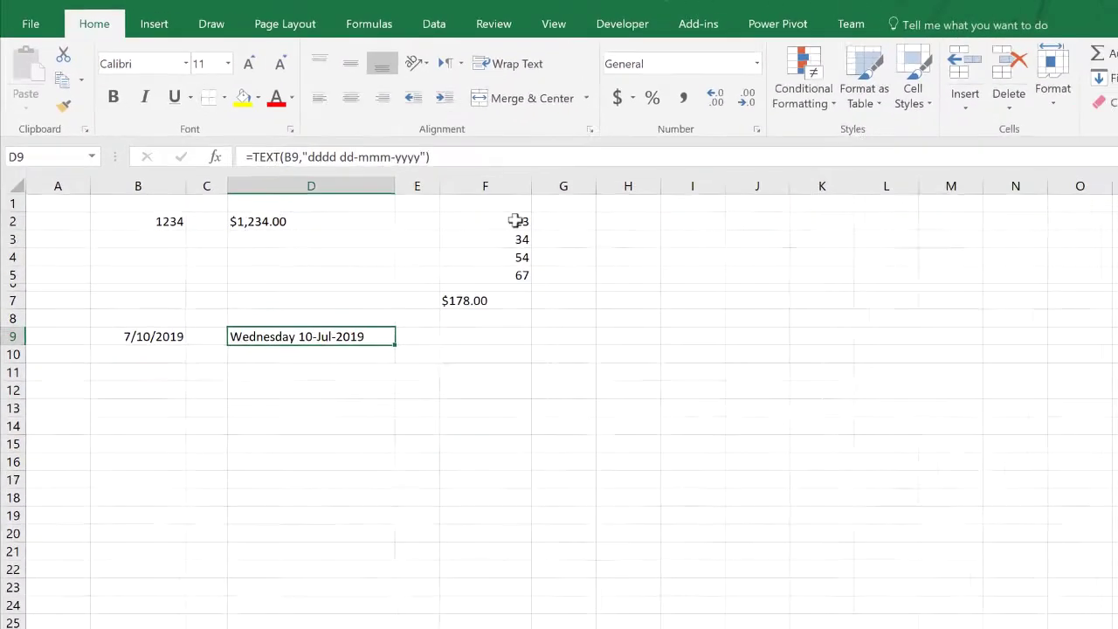
Insert a doughnut chart from cells F2:F5 and delete its legend
{"action": "left_click_drag", "start_coordinate": [515, 221], "coordinate": [519, 274]}
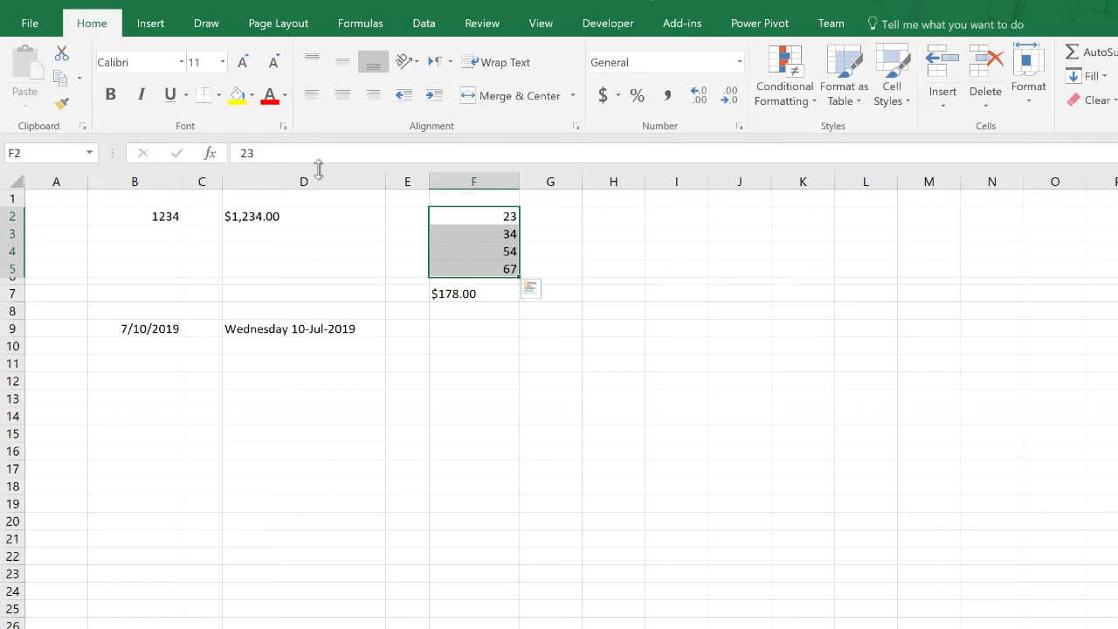
{"action": "left_click", "coordinate": [151, 26]}
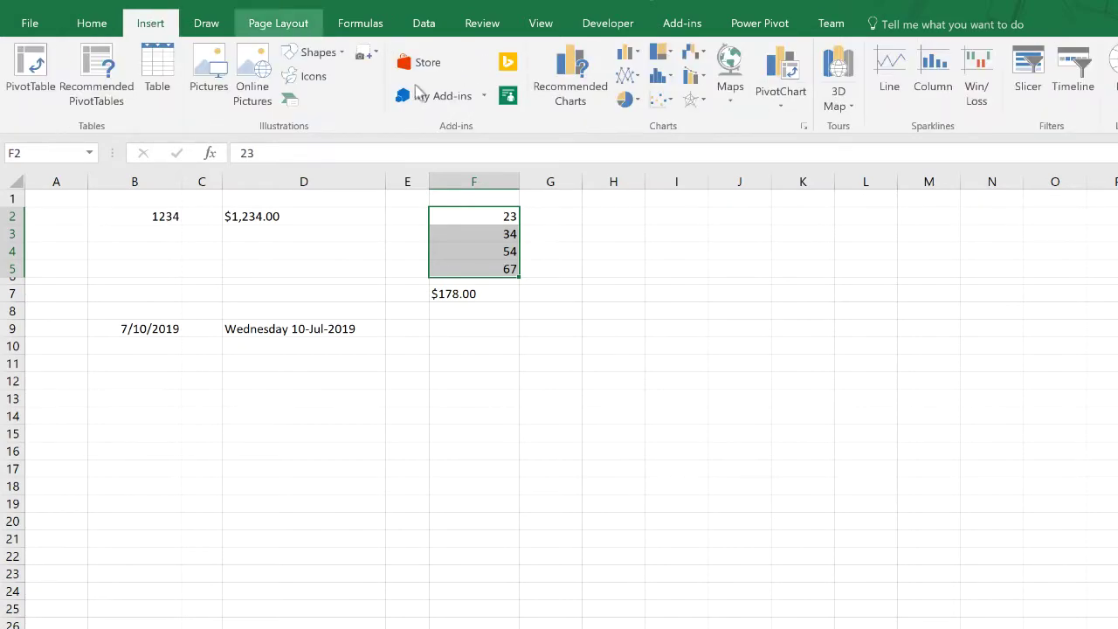
{"action": "left_click", "coordinate": [624, 102]}
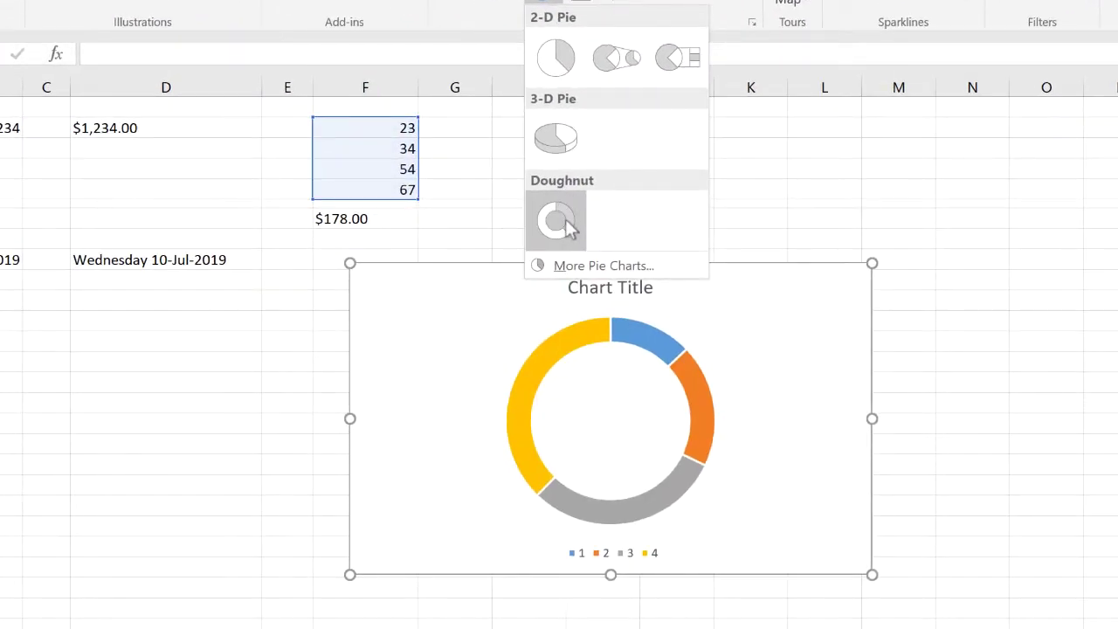
{"action": "left_click", "coordinate": [565, 223]}
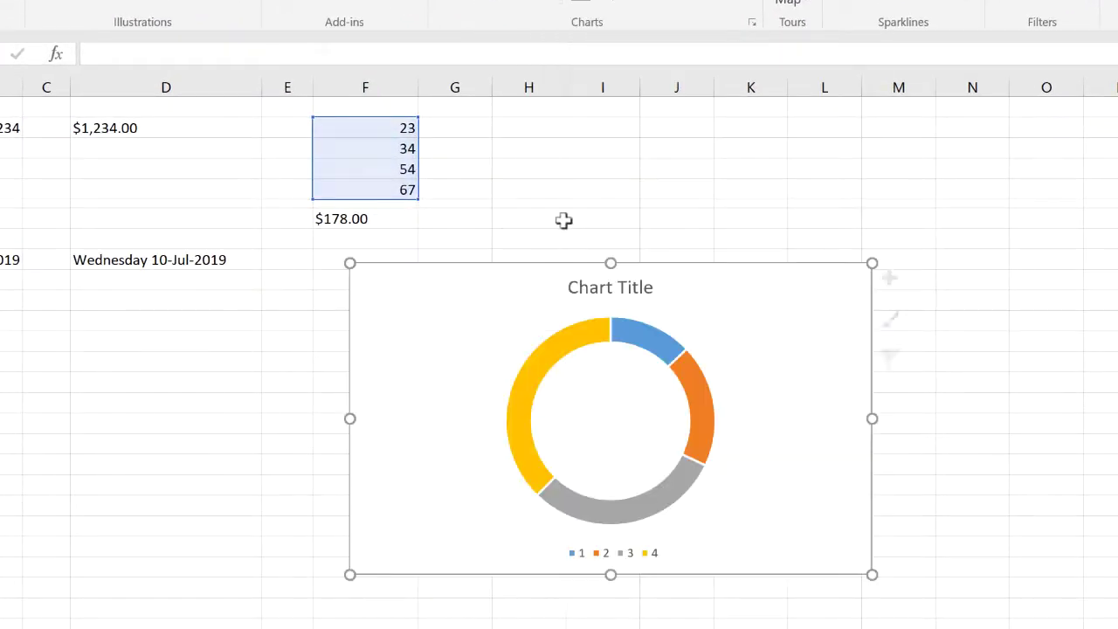
{"action": "left_click", "coordinate": [651, 554]}
{"action": "key", "text": "Delete"}
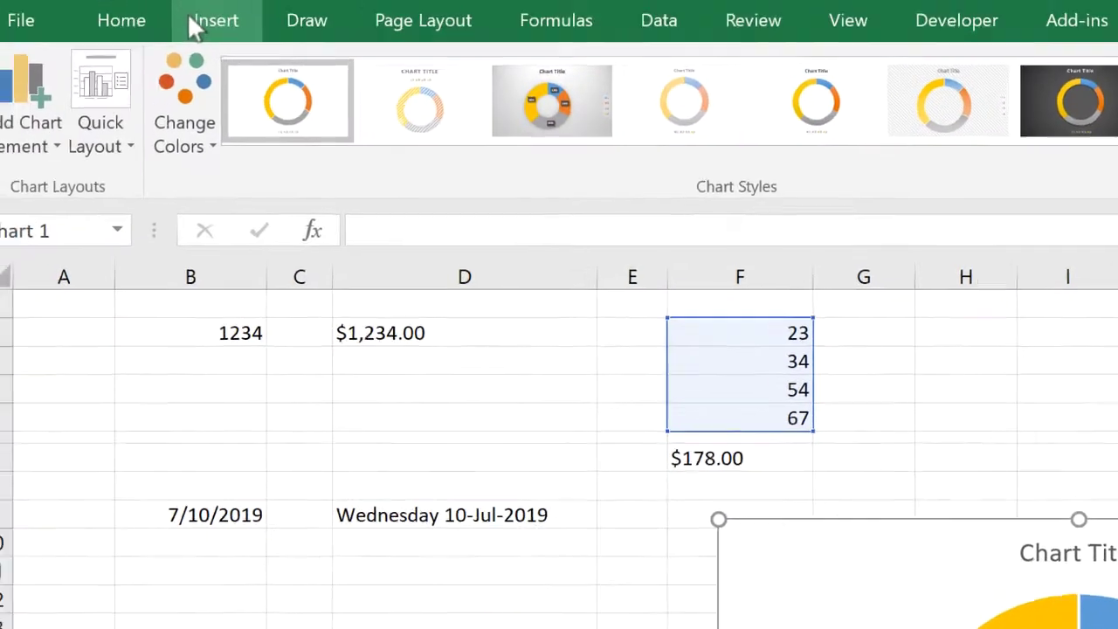
Draw a rectangle shape inside the hole of the doughnut chart
{"action": "left_click", "coordinate": [196, 23]}
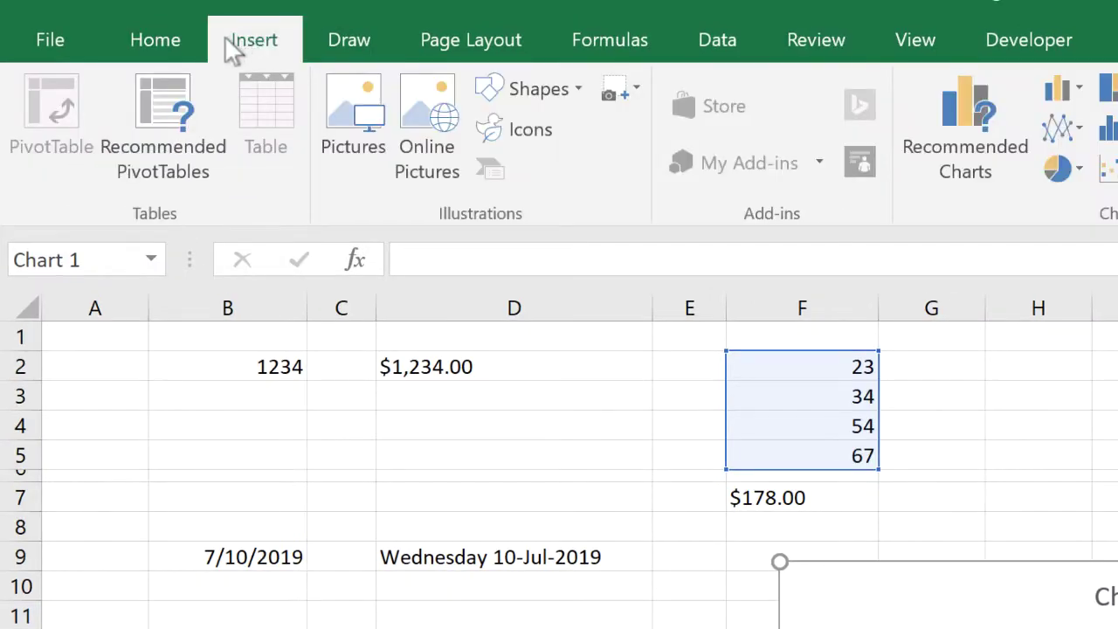
{"action": "left_click", "coordinate": [561, 79]}
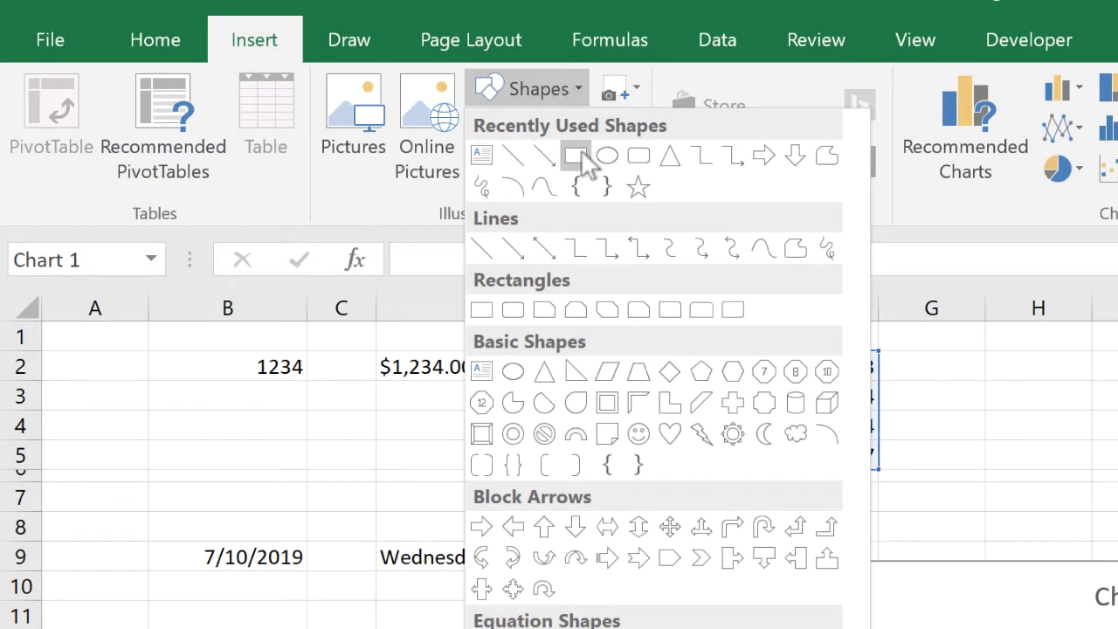
{"action": "left_click", "coordinate": [574, 155]}
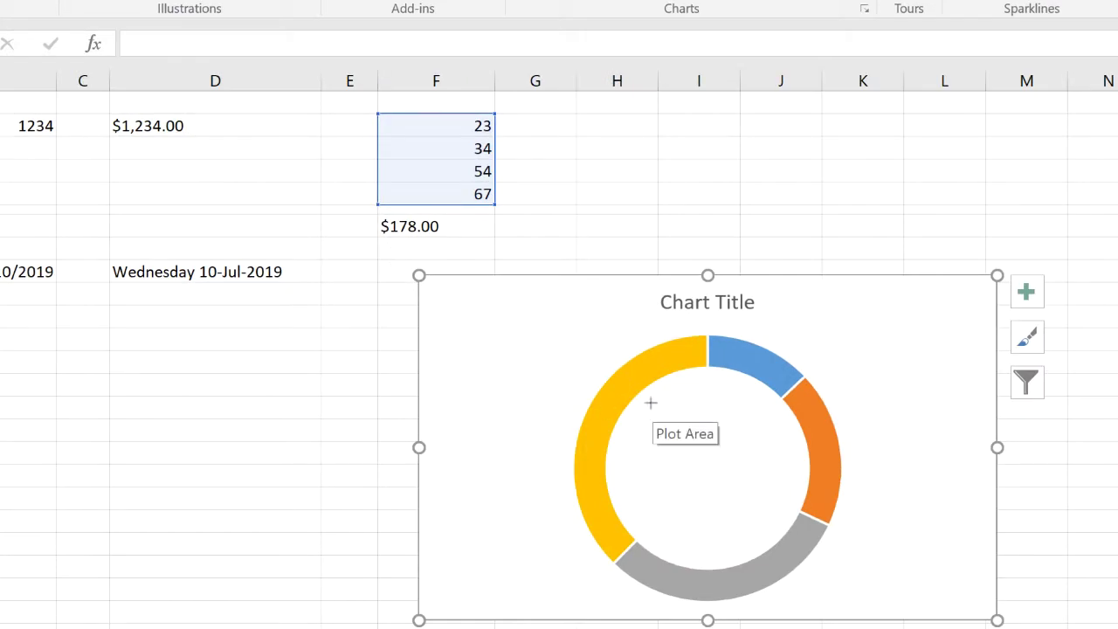
{"action": "left_click_drag", "start_coordinate": [650, 413], "coordinate": [773, 523]}
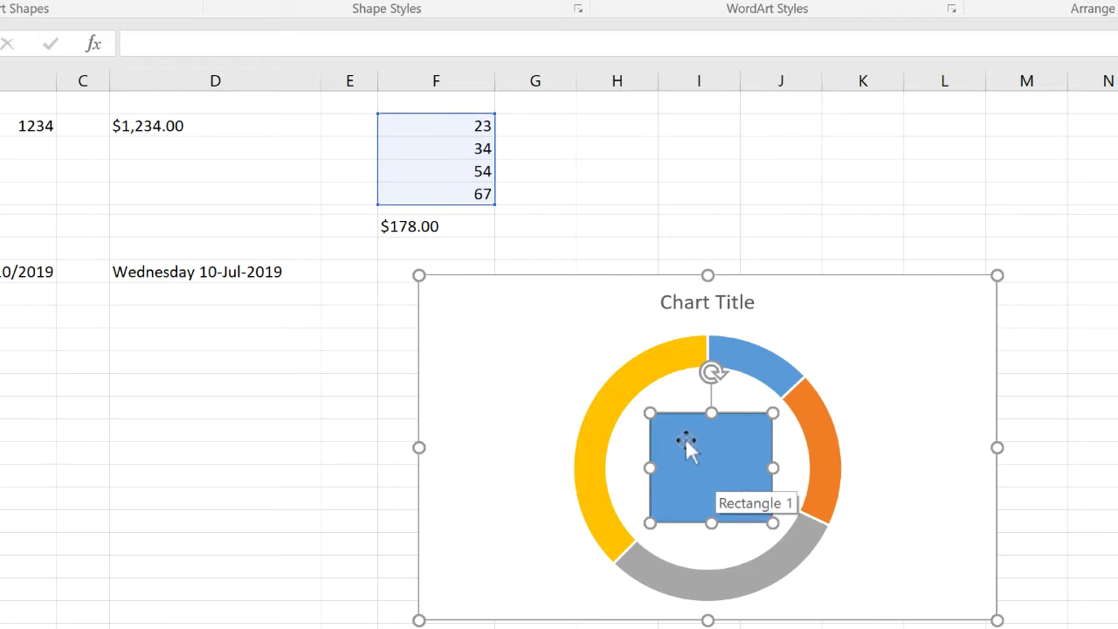
Link the rectangle's text to cell F7 with =Sheet1!$F$7 and align it vertically to the middle
{"action": "left_click", "coordinate": [262, 43]}
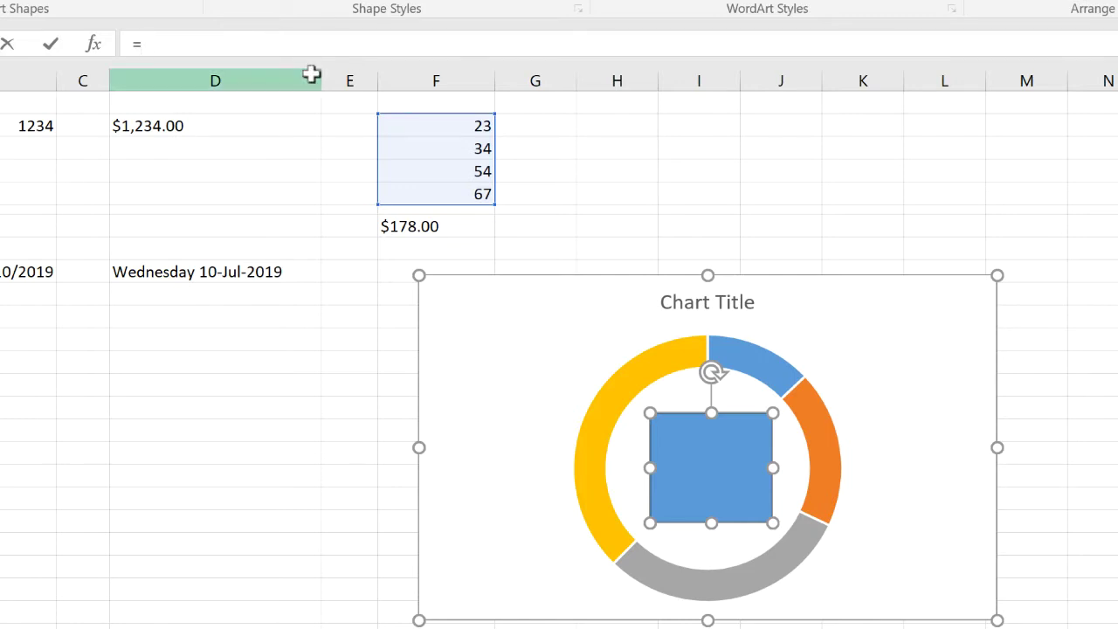
{"action": "left_click", "coordinate": [437, 227]}
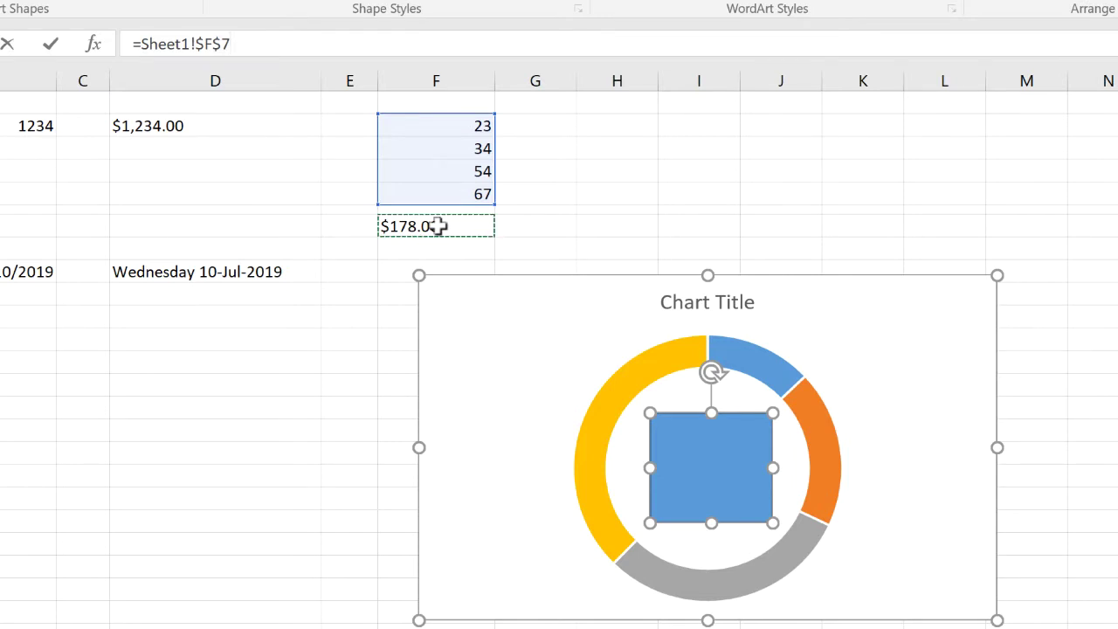
{"action": "key", "text": "Return"}
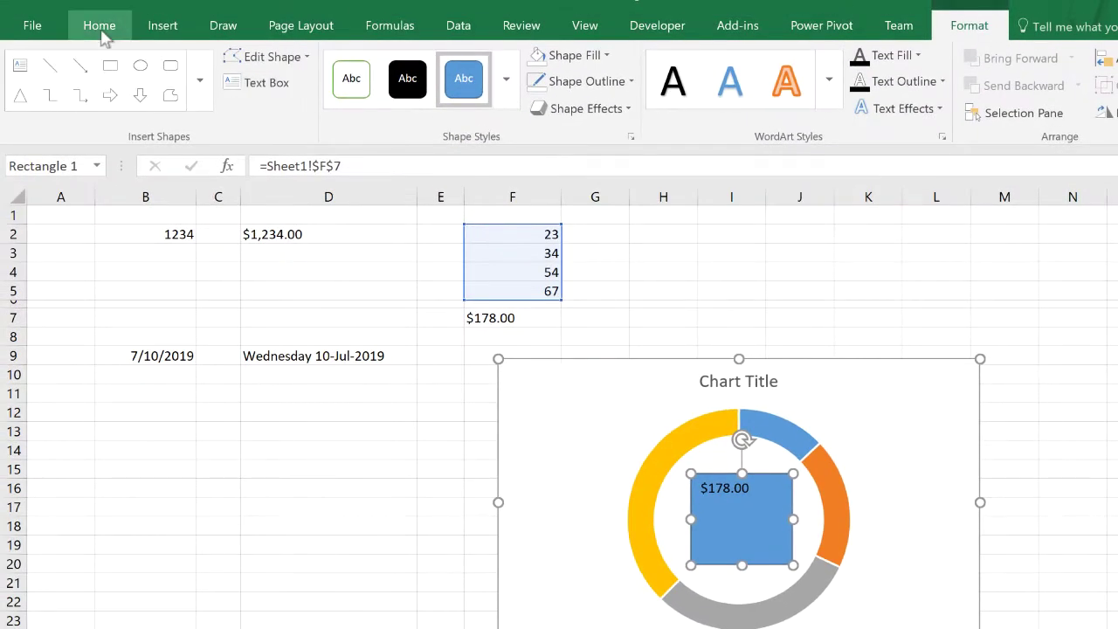
{"action": "left_click", "coordinate": [99, 26]}
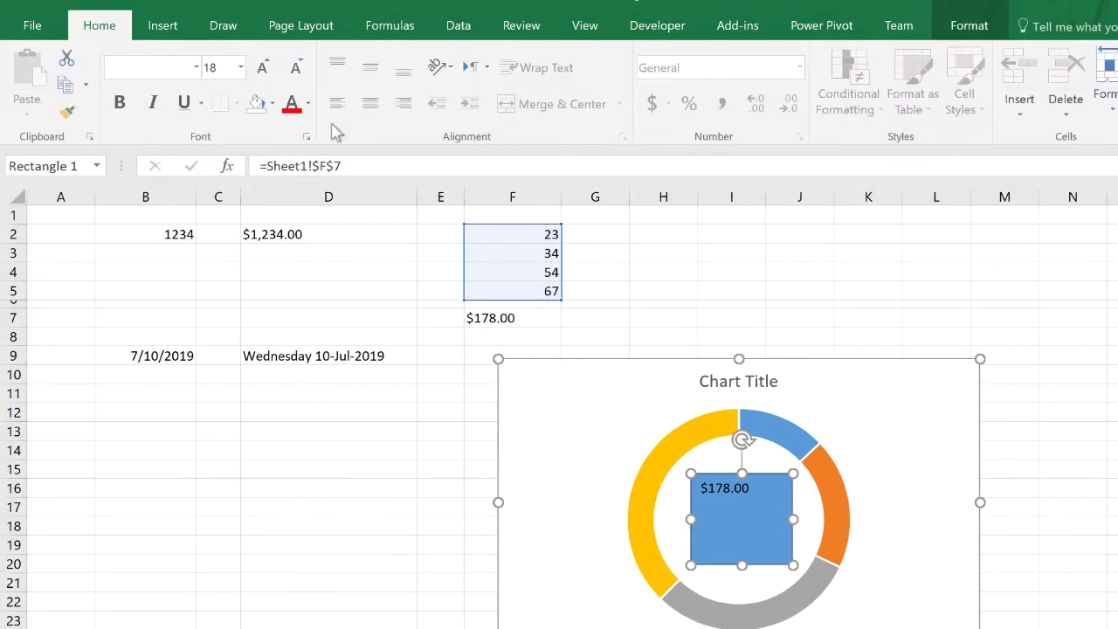
{"action": "left_click", "coordinate": [369, 68]}
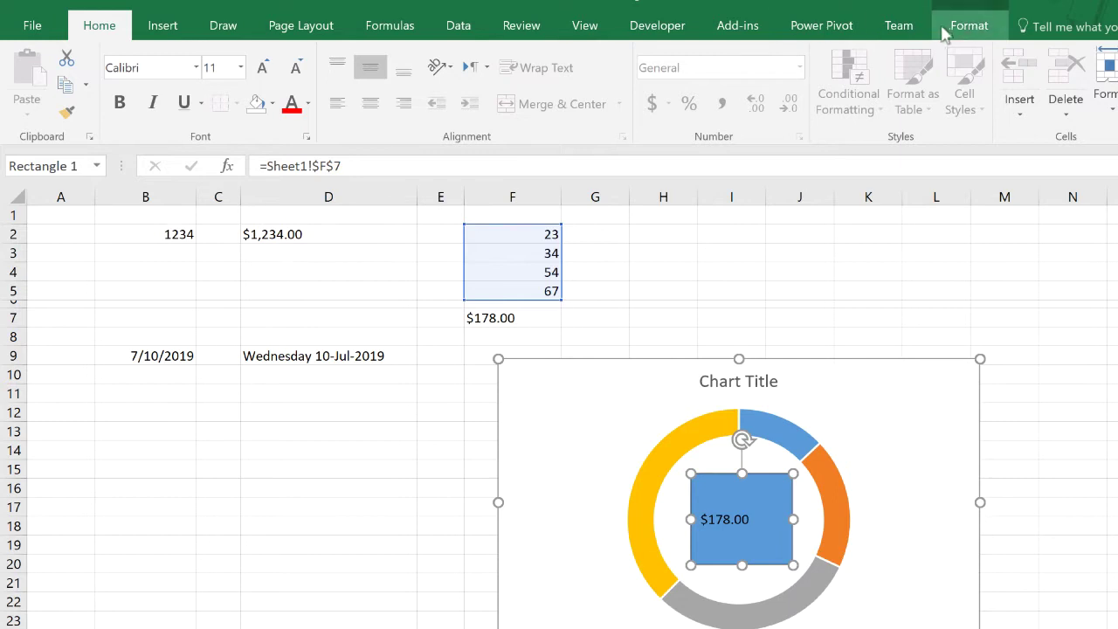
Remove the fill and the outline from the rectangle in the doughnut's centre
{"action": "left_click", "coordinate": [971, 31]}
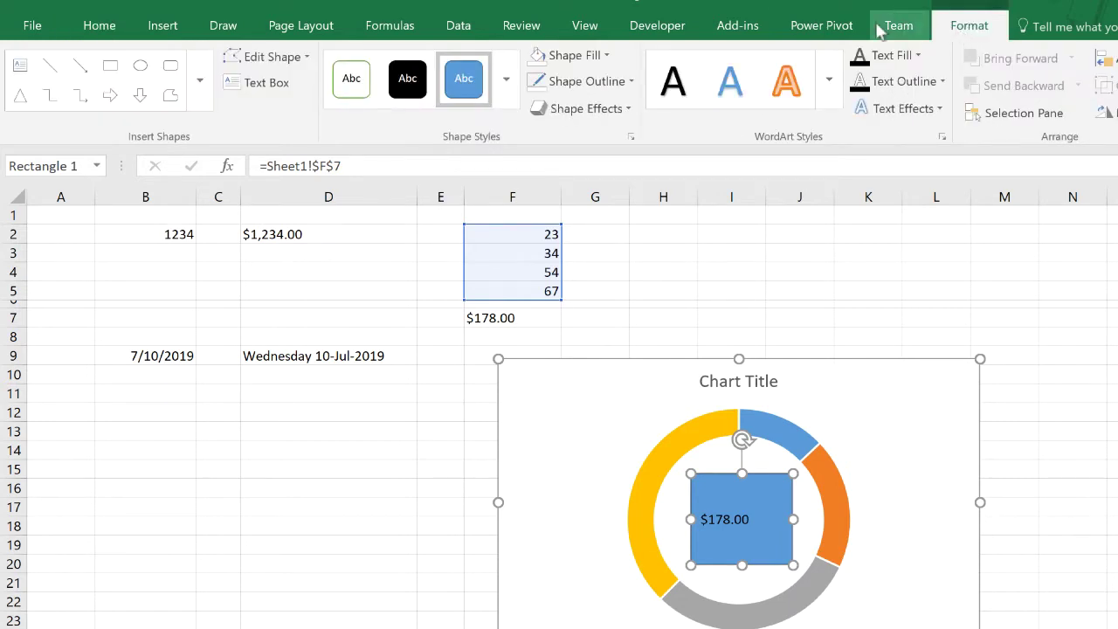
{"action": "left_click", "coordinate": [566, 55]}
{"action": "left_click", "coordinate": [592, 243]}
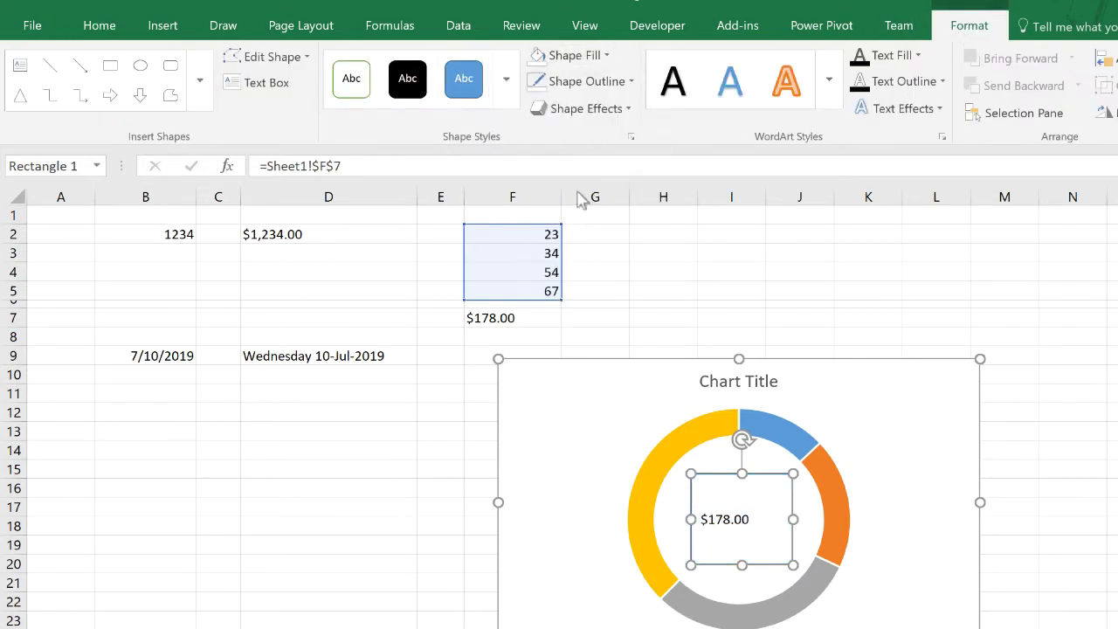
{"action": "left_click", "coordinate": [587, 80]}
{"action": "left_click", "coordinate": [593, 266]}
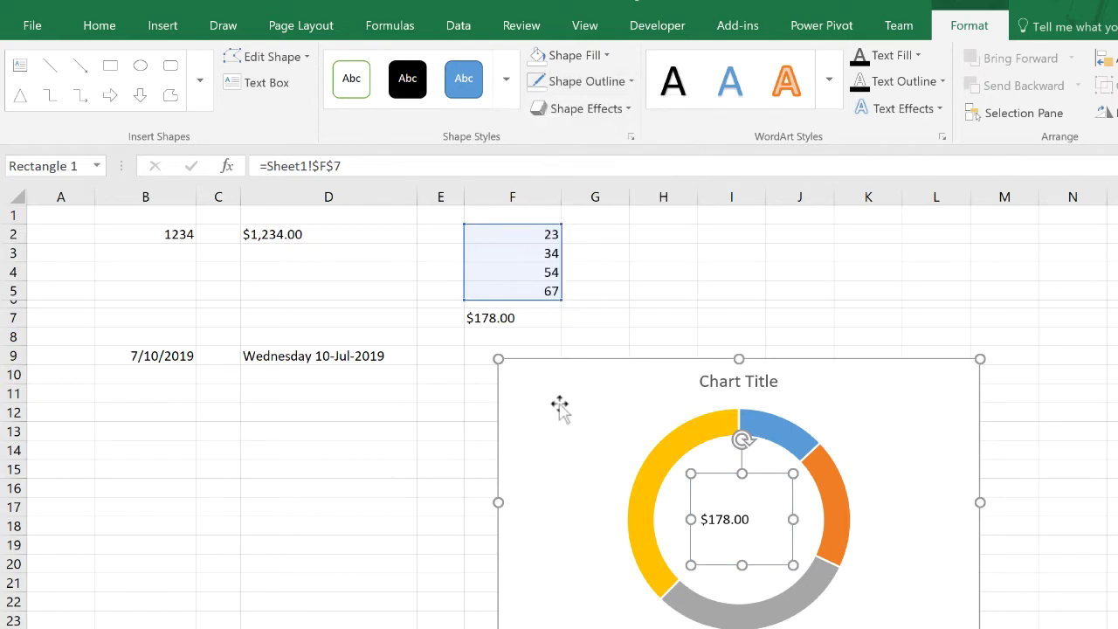
Centre the rectangle's linked text horizontally and increase its font size to 20
{"action": "left_click", "coordinate": [96, 26]}
{"action": "left_click", "coordinate": [372, 104]}
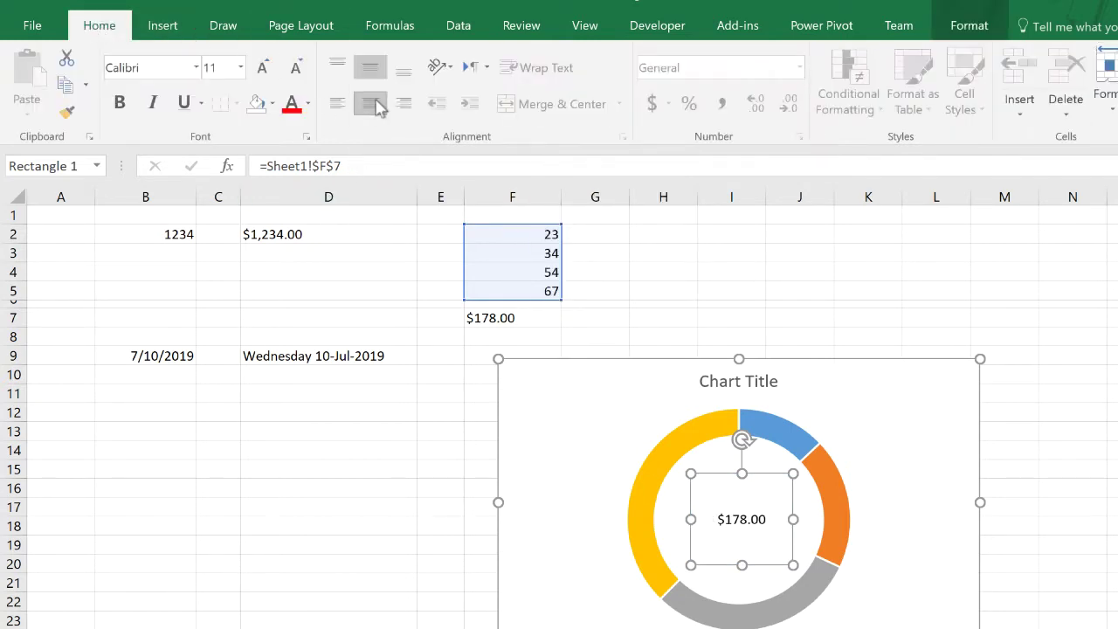
{"action": "left_click", "coordinate": [262, 70]}
{"action": "left_click", "coordinate": [262, 70]}
{"action": "left_click", "coordinate": [262, 75]}
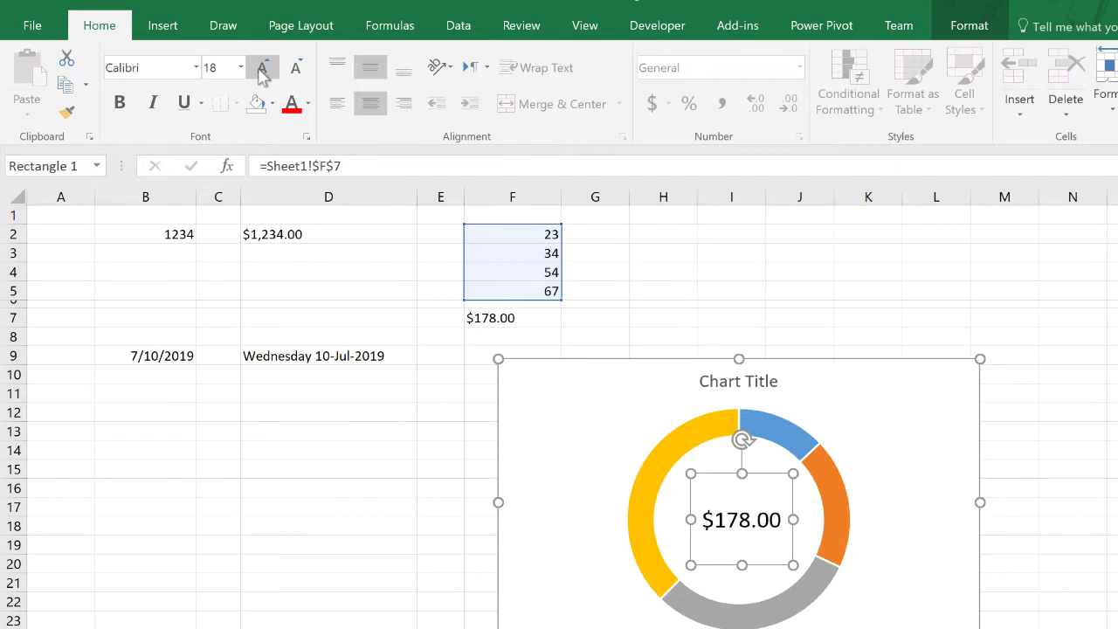
{"action": "left_click", "coordinate": [263, 75]}
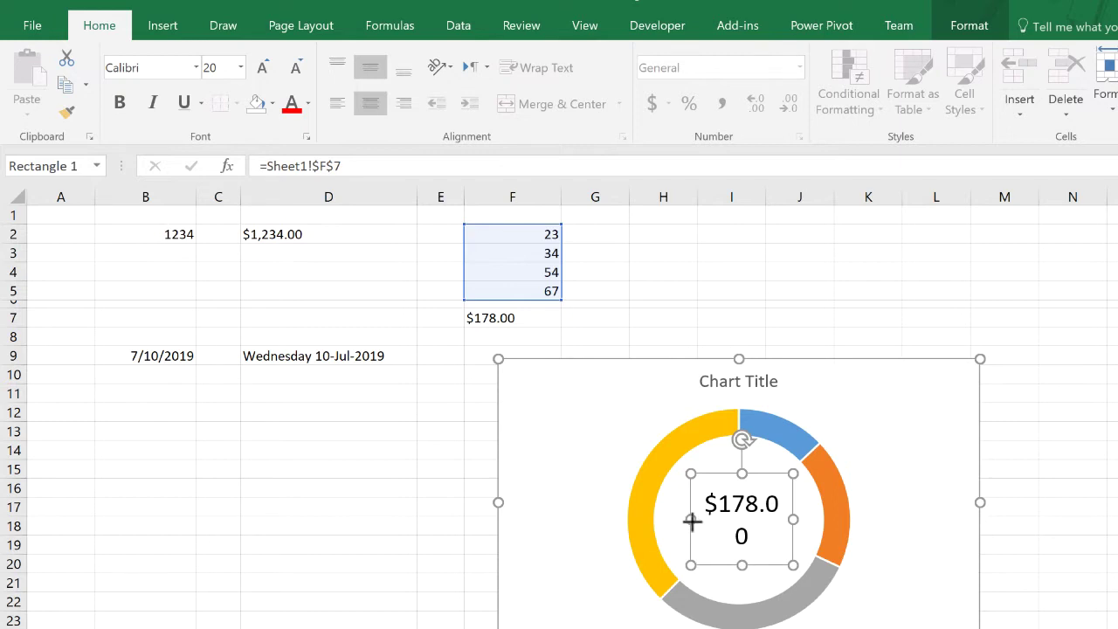
Widen the linked rectangle in the doughnut's hole so the formatted total fits on one line
{"action": "left_click_drag", "start_coordinate": [691, 522], "coordinate": [676, 522]}
{"action": "left_click_drag", "start_coordinate": [767, 545], "coordinate": [774, 553]}
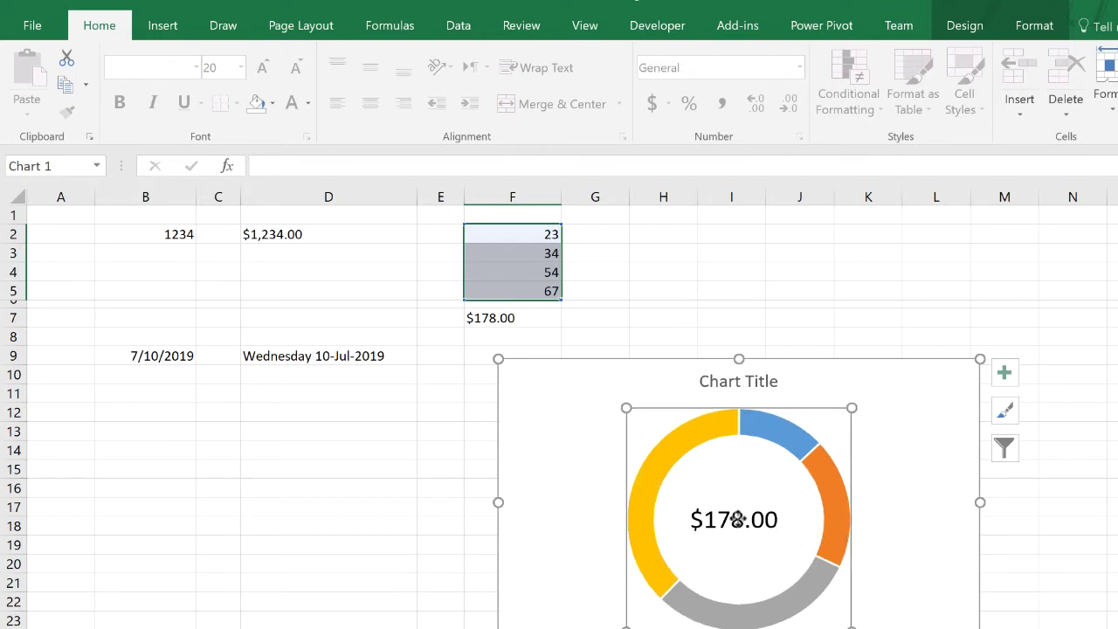
{"action": "left_click", "coordinate": [760, 521]}
Review the TEXT formula in cell F7 and the rectangle's link to that cell
{"action": "left_click", "coordinate": [481, 318]}
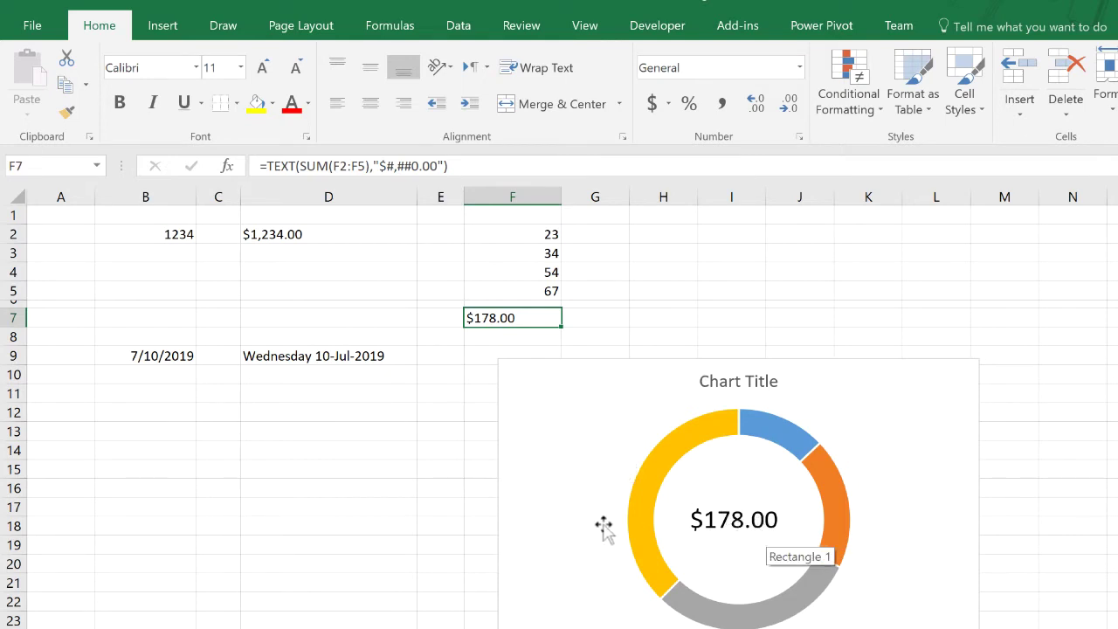
{"action": "left_click", "coordinate": [716, 519]}
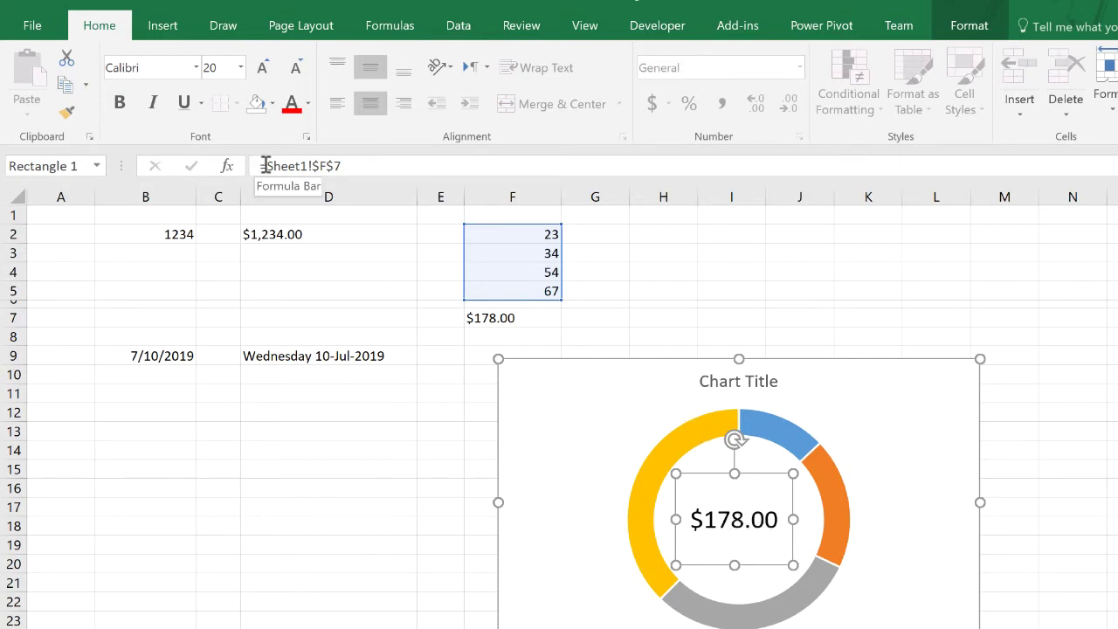
{"action": "key", "text": "Escape"}
Prefix the formula in cell F7 with a label so it reads ="Total "&TEXT(SUM(F2:F5),"$#,##0.00")
{"action": "left_click", "coordinate": [490, 318]}
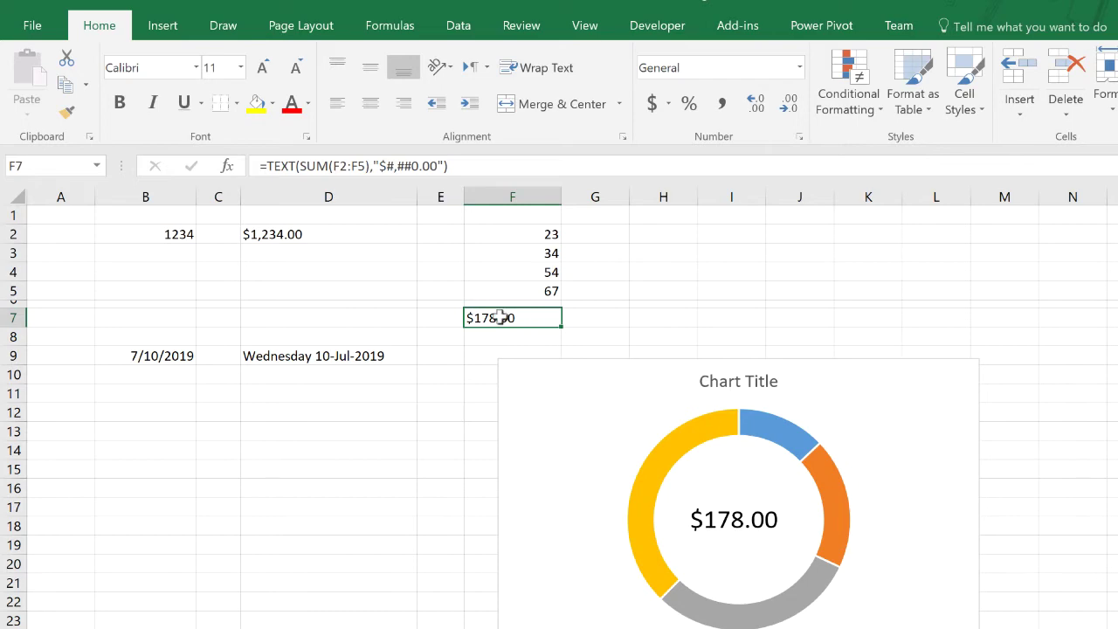
{"action": "left_click", "coordinate": [265, 165]}
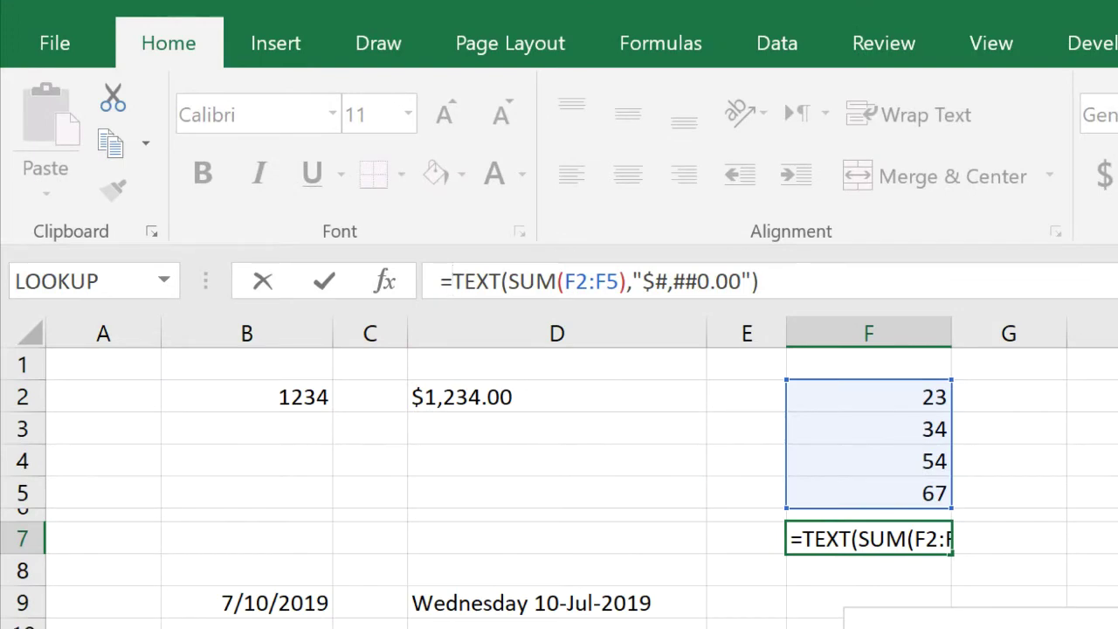
{"action": "type", "text": "\""}
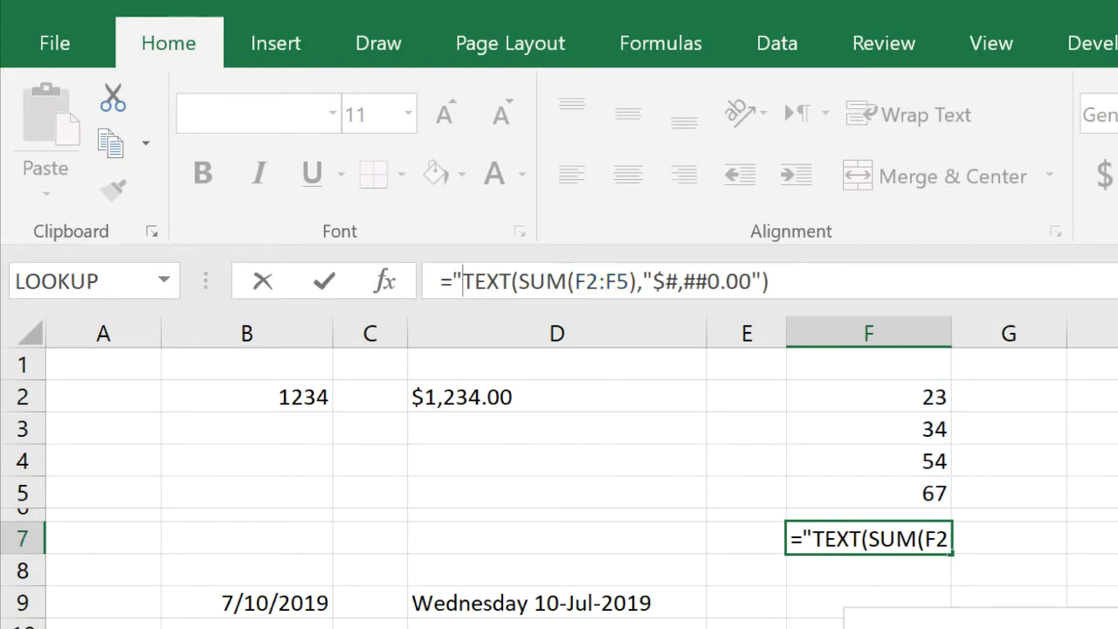
{"action": "type", "text": "Total"}
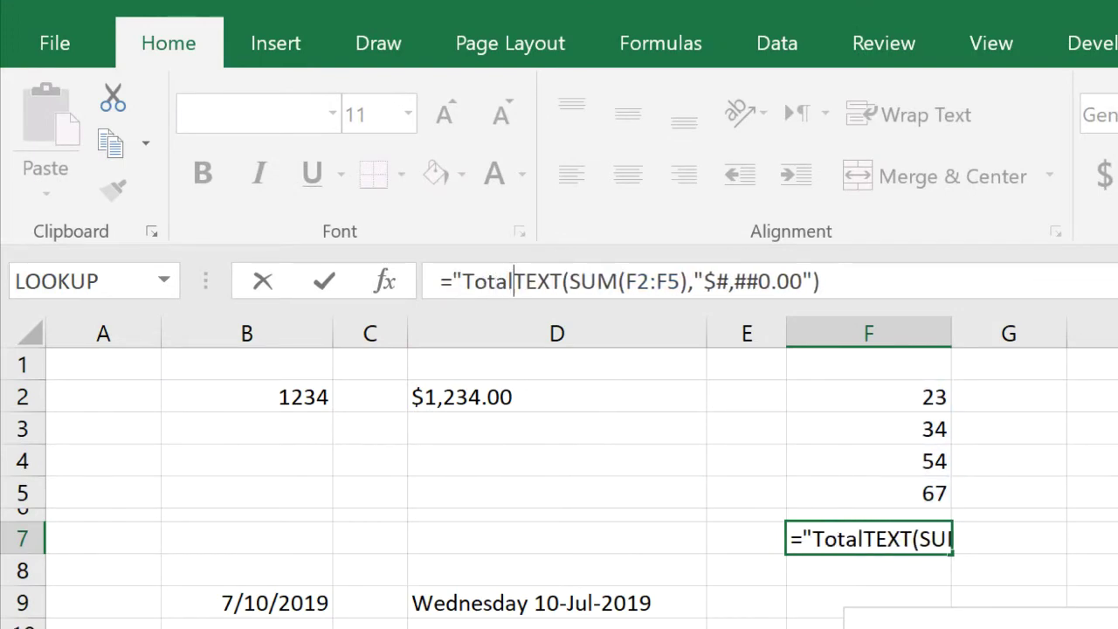
{"action": "type", "text": " \""}
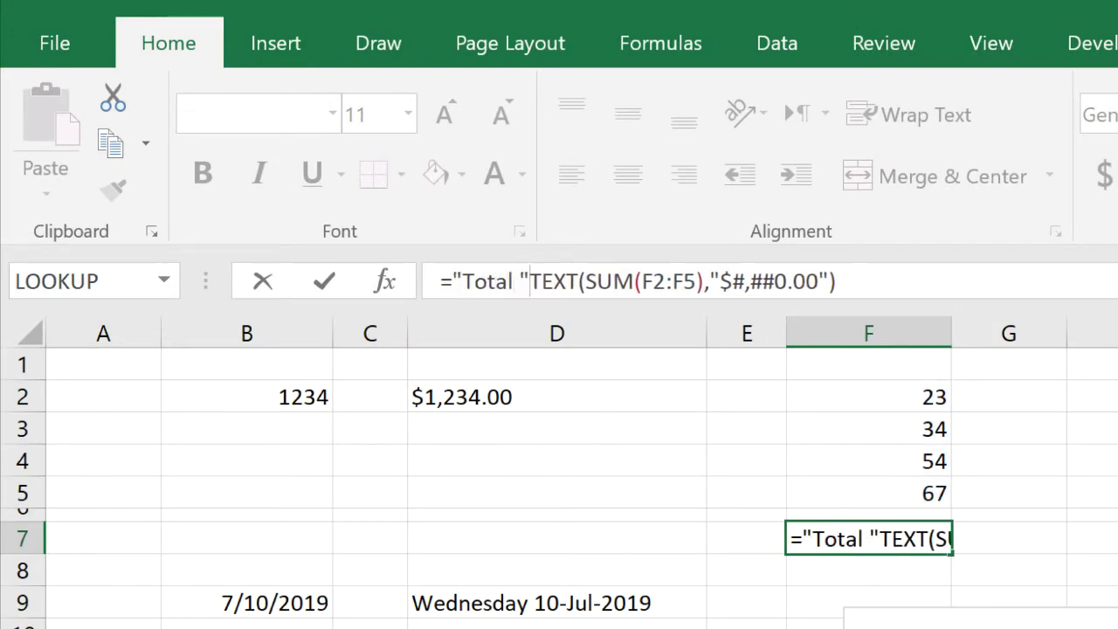
{"action": "type", "text": "&"}
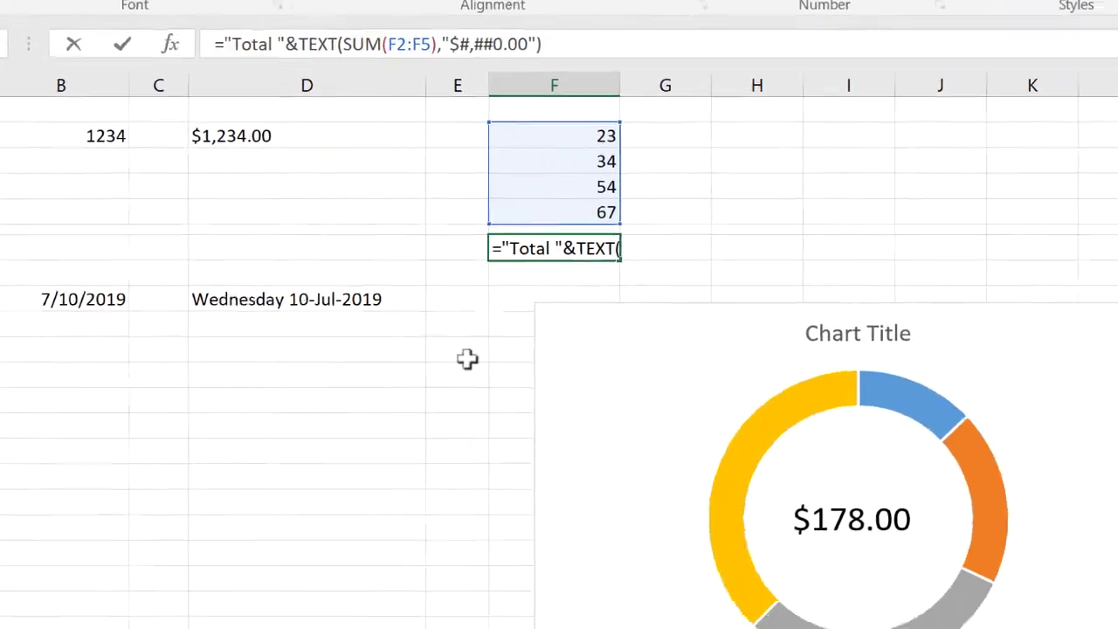
{"action": "key", "text": "Return"}
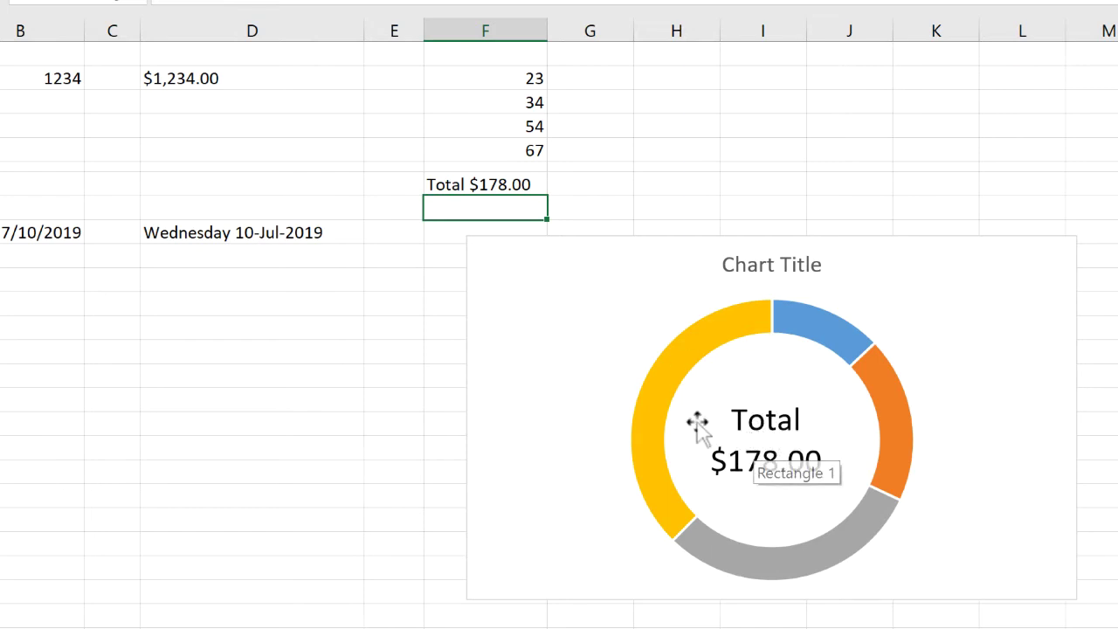
Move the doughnut chart up beside the numbers in column F, with its upper corner at cell G2, and deselect it
{"action": "left_click_drag", "start_coordinate": [890, 237], "coordinate": [949, 83]}
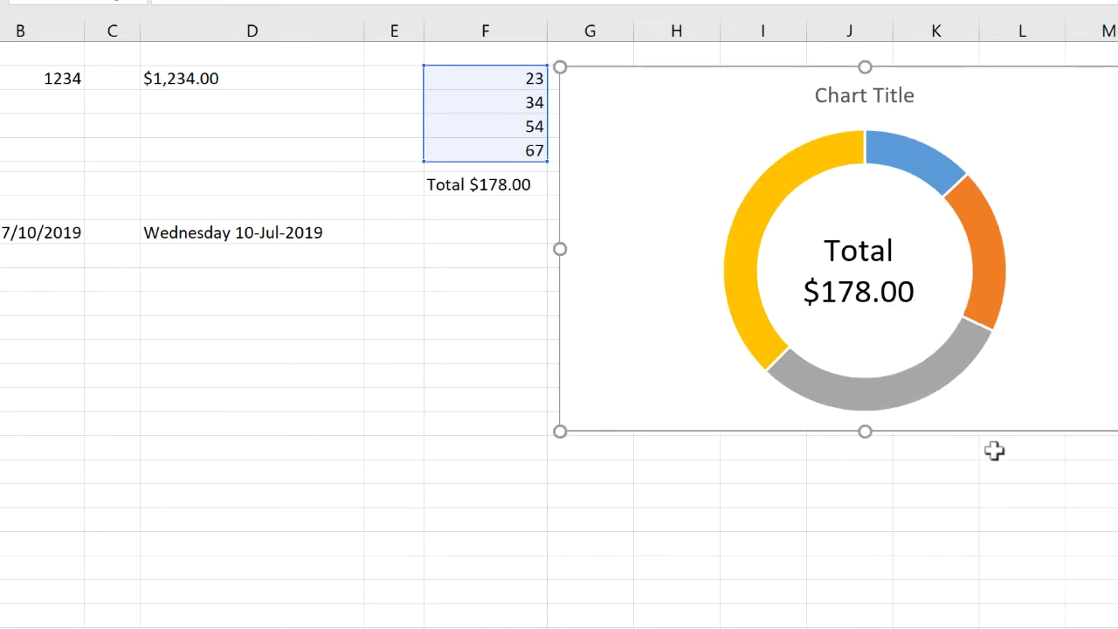
{"action": "left_click", "coordinate": [869, 242]}
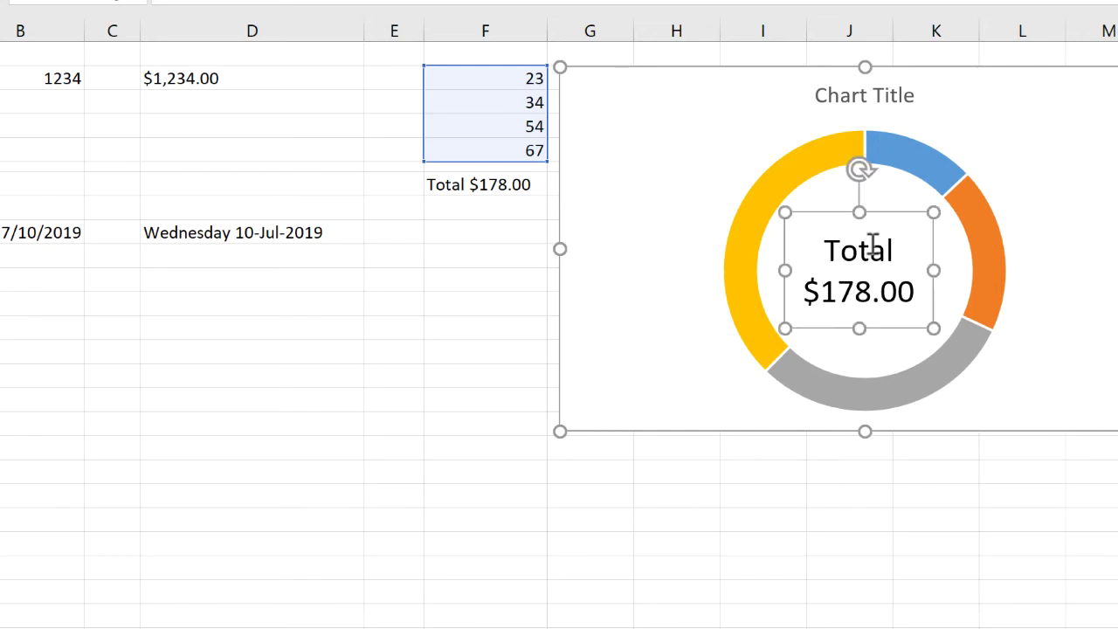
{"action": "left_click_drag", "start_coordinate": [881, 217], "coordinate": [886, 218]}
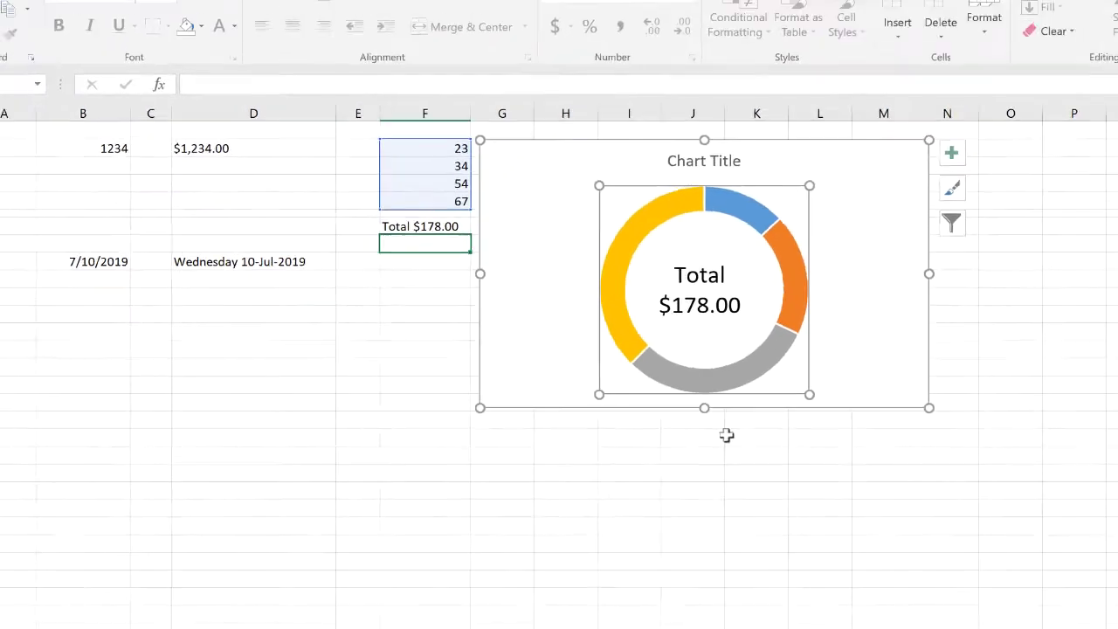
{"action": "left_click", "coordinate": [890, 467]}
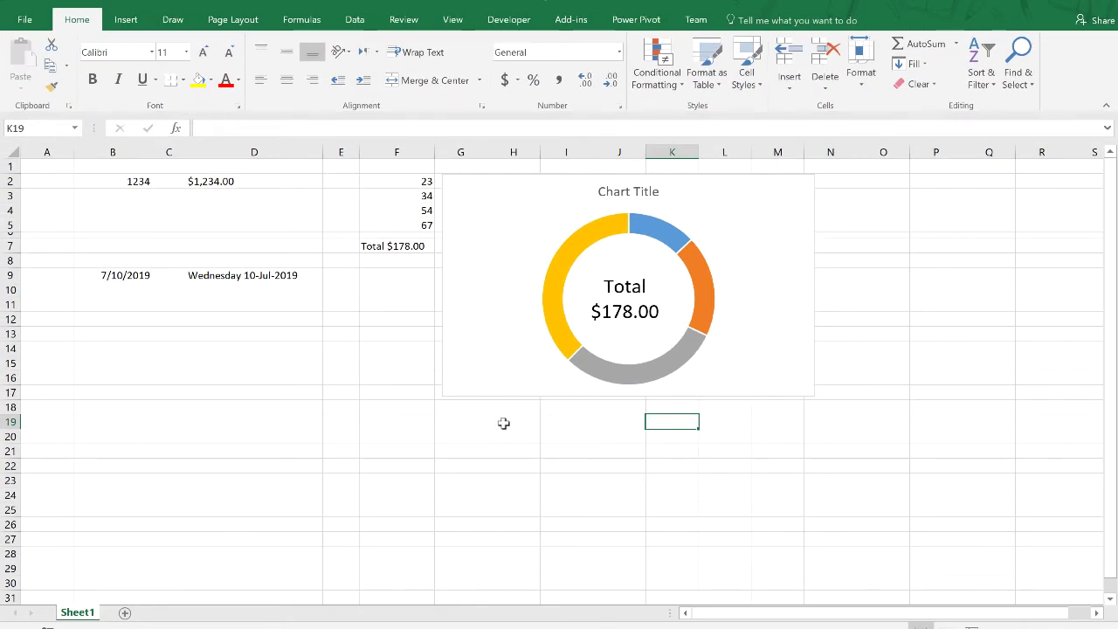